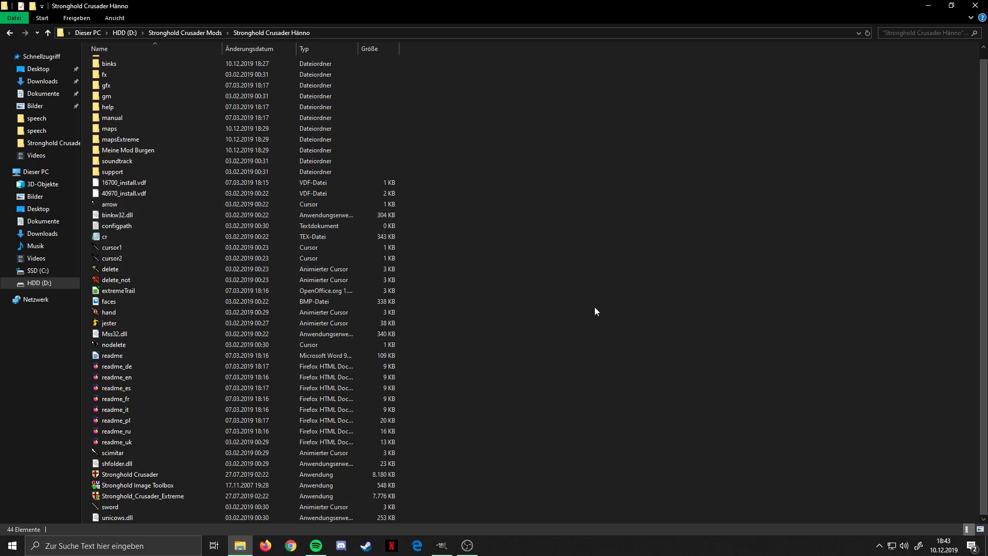
- Launch Stronghold Image Toolbox with D:\Stronghold Crusader Mods\Stronghold Crusader Hänno as its root folder, and maximize its window
left_click(171, 486)
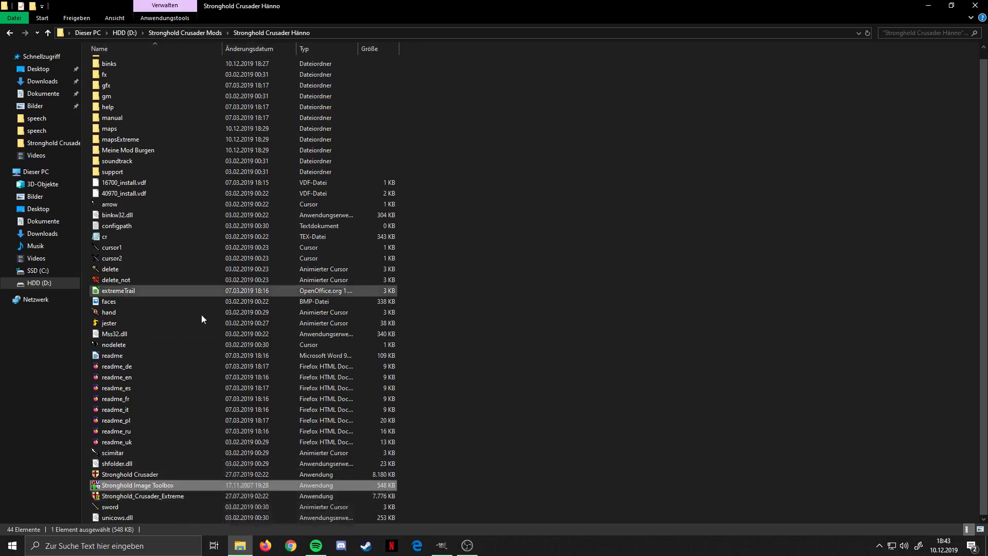
double_click(211, 485)
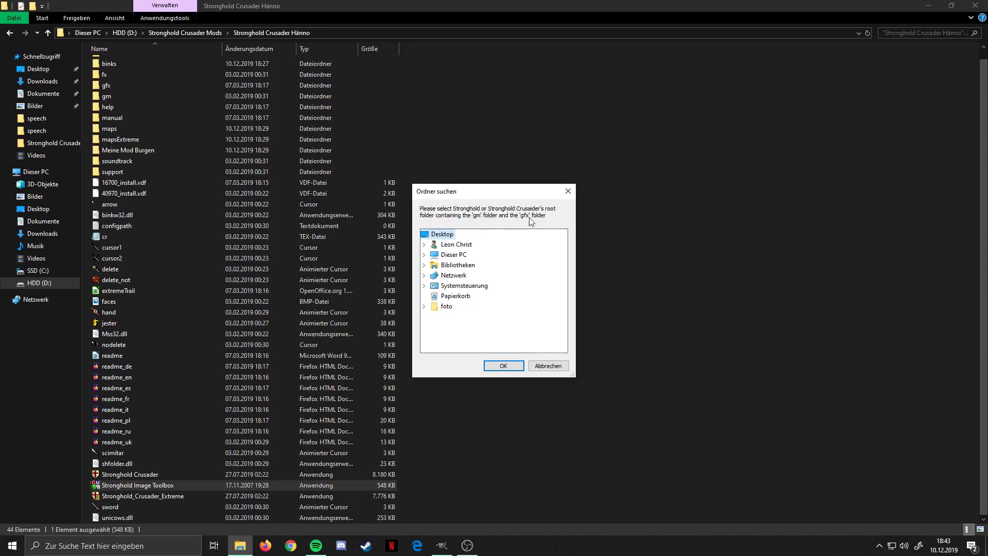
left_click(424, 255)
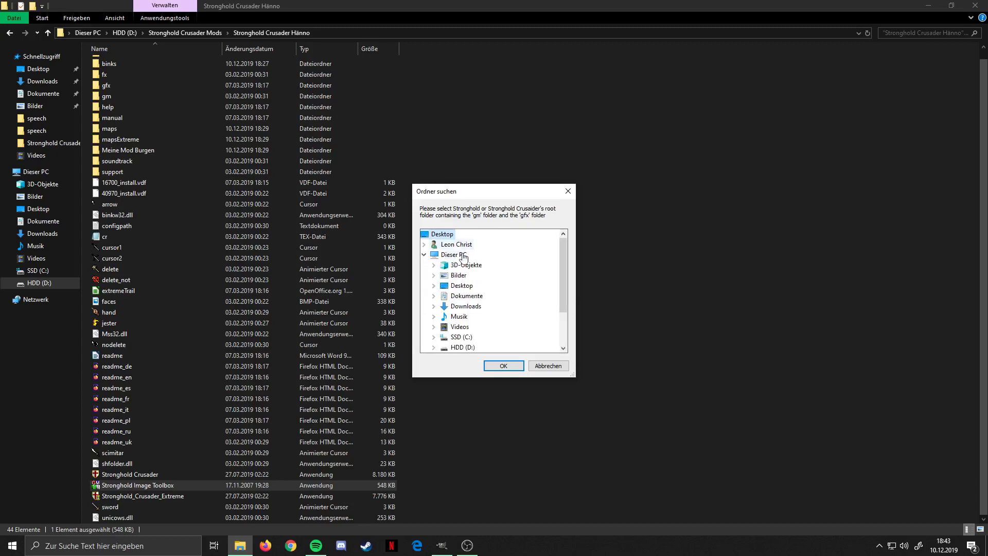
scroll(458, 308, "down", 2)
left_click(434, 296)
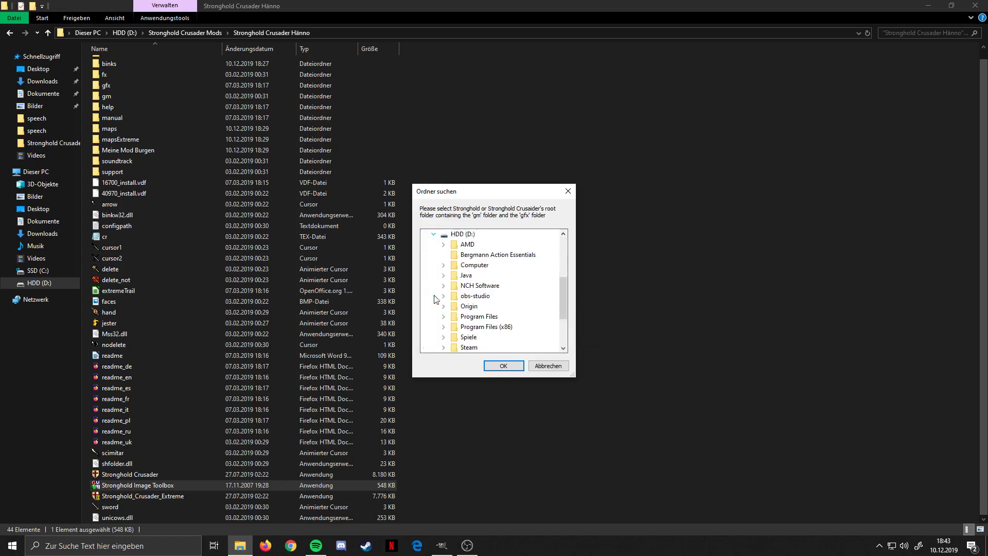
scroll(449, 312, "down", 1)
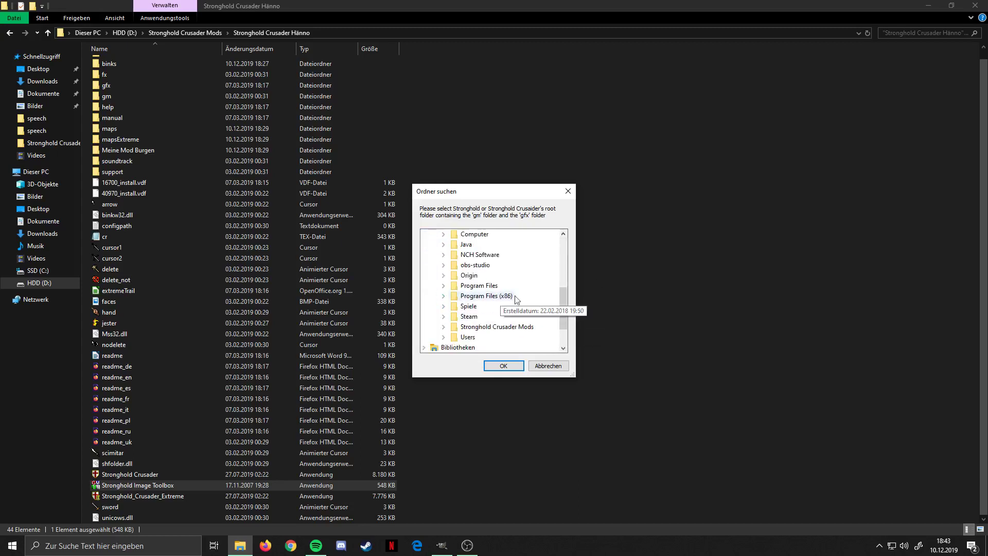
left_click(445, 327)
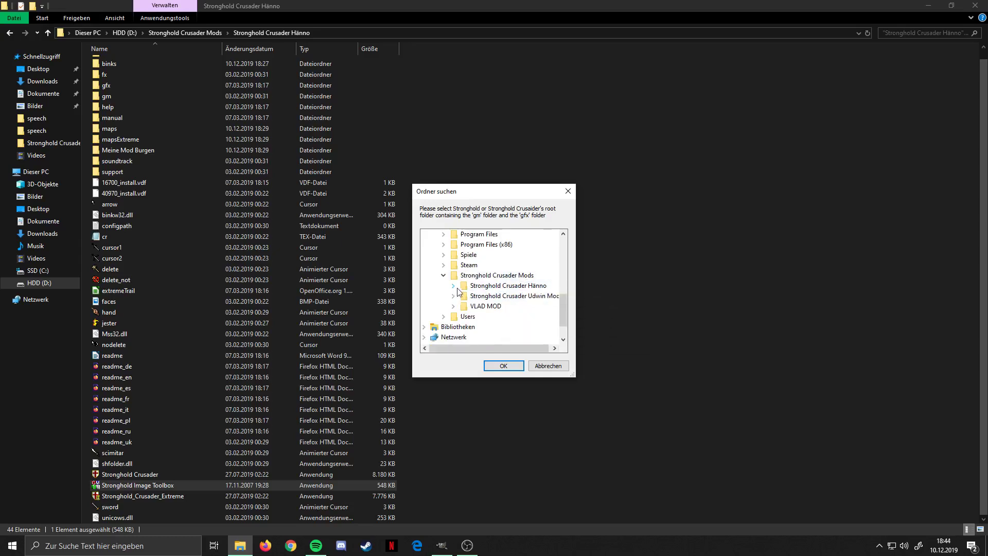
double_click(492, 286)
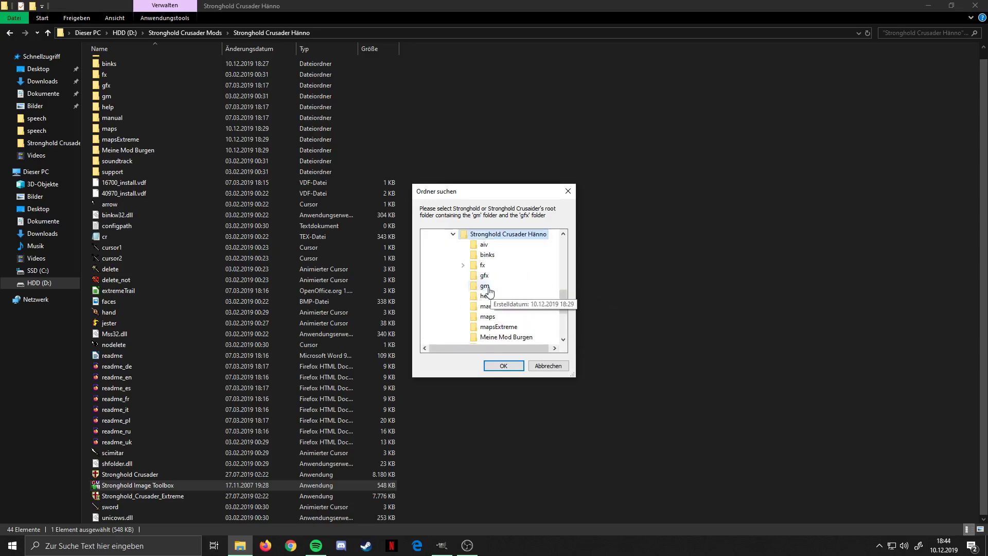
left_click(504, 366)
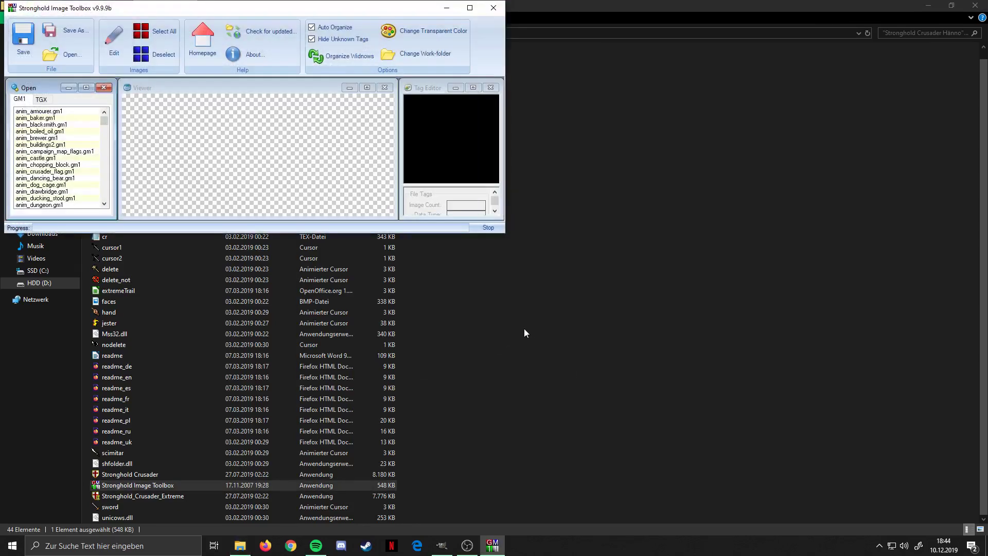
left_click(469, 8)
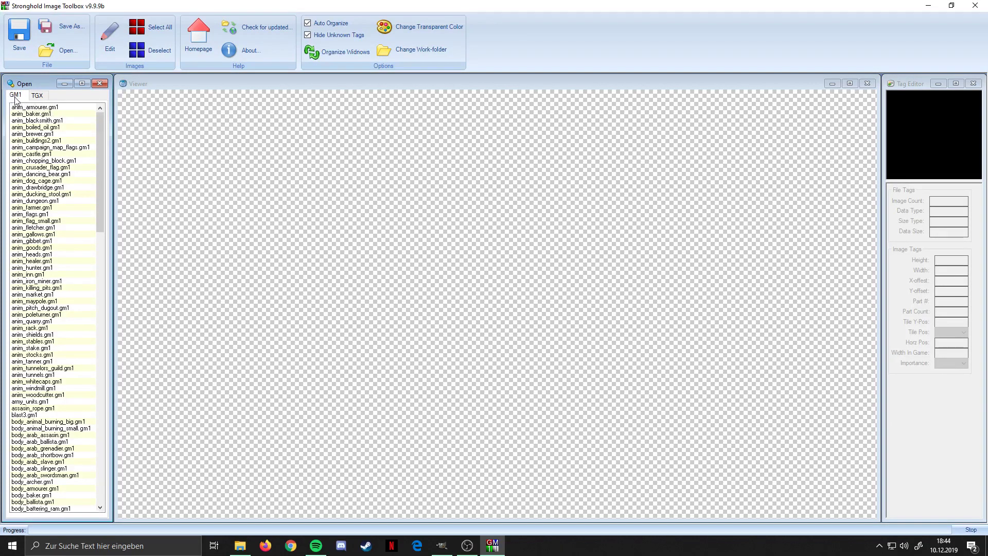
- Load the GM1 file interface_icons2.gm1 and find the row of lord portraits
left_click_drag(98, 135, 121, 367)
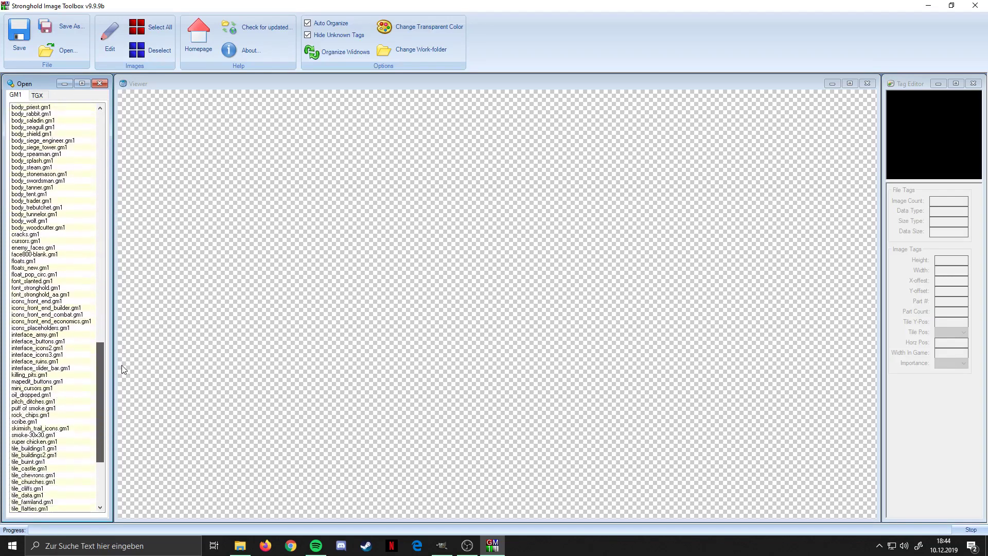
left_click(62, 349)
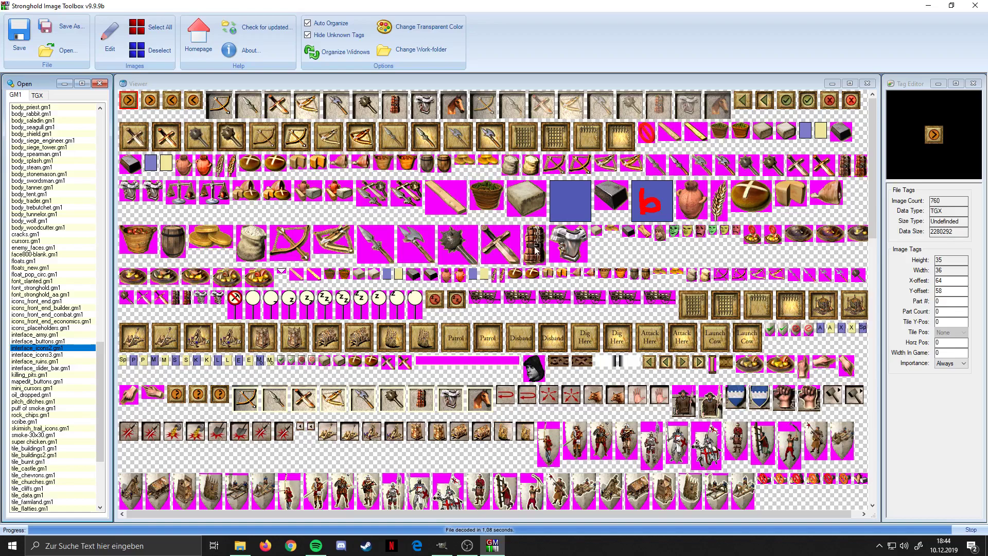
scroll(549, 275, "down", 3)
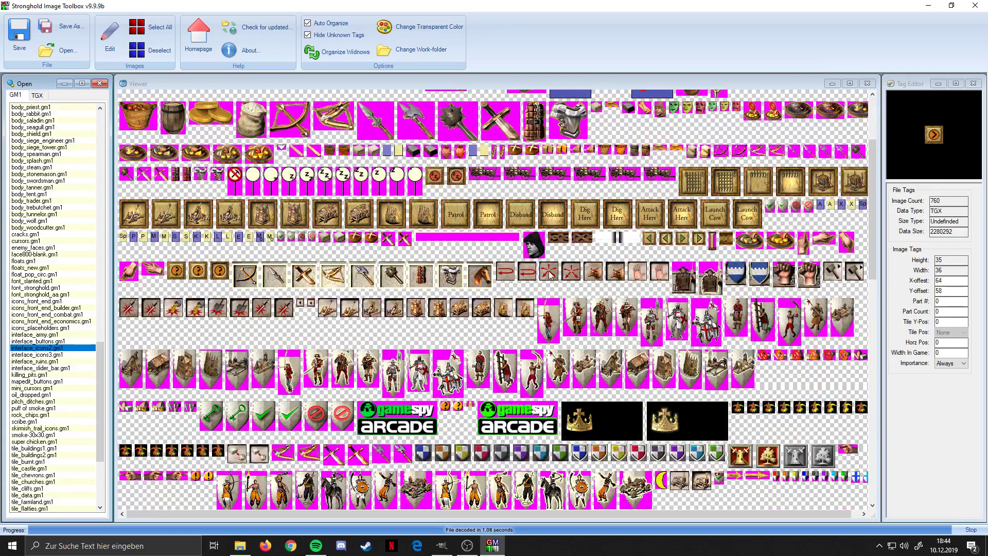
scroll(435, 280, "up", 3)
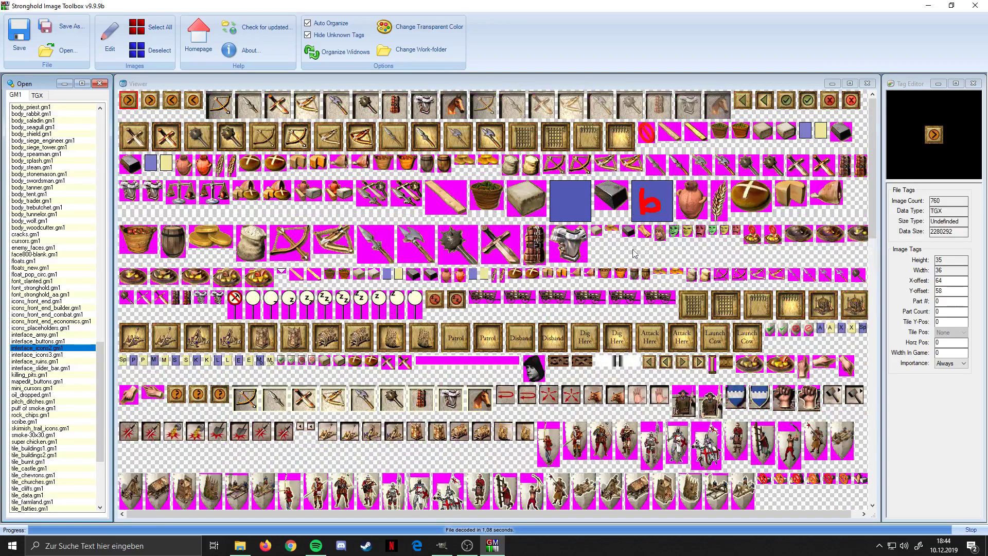
scroll(599, 267, "down", 6)
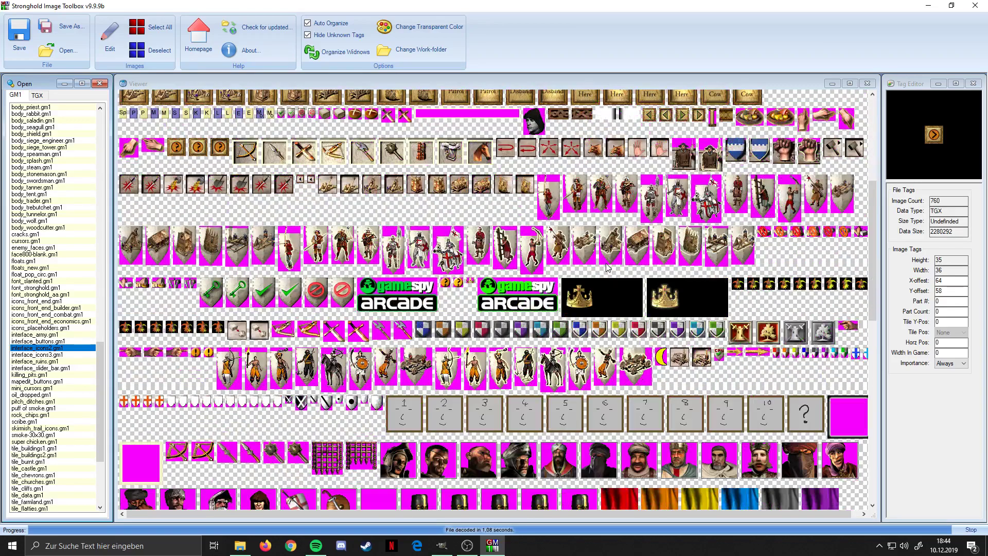
scroll(607, 266, "down", 5)
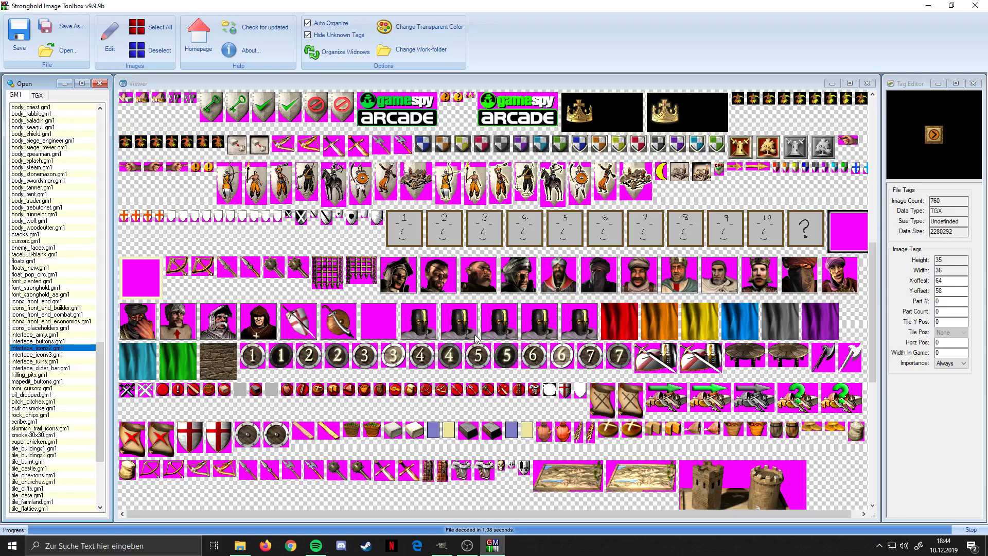
scroll(498, 218, "down", 2)
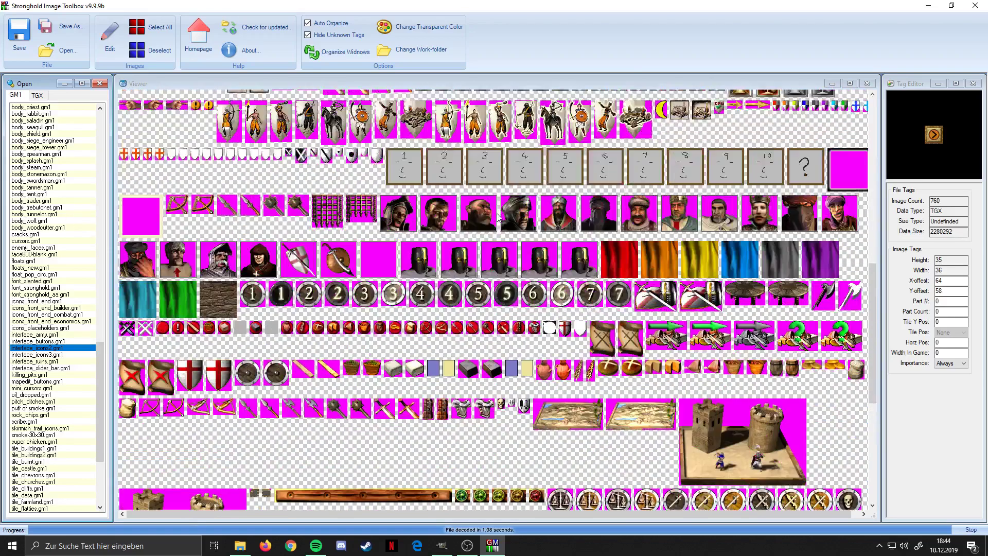
scroll(499, 217, "up", 2)
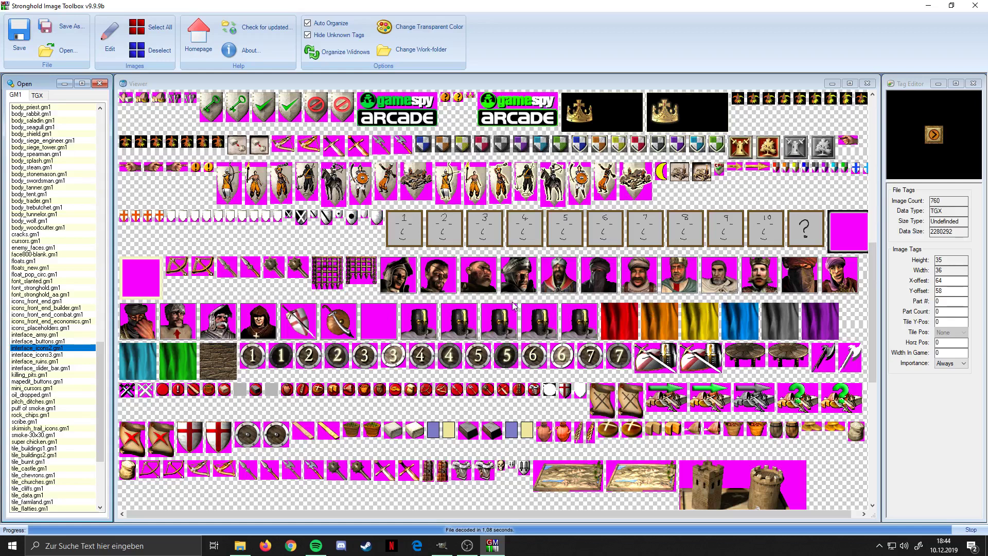
- Export the large portrait of the bald, bearded lord as a bitmap named Schwein72 in the Stronghold Crusader Hänno folder
left_click(479, 279)
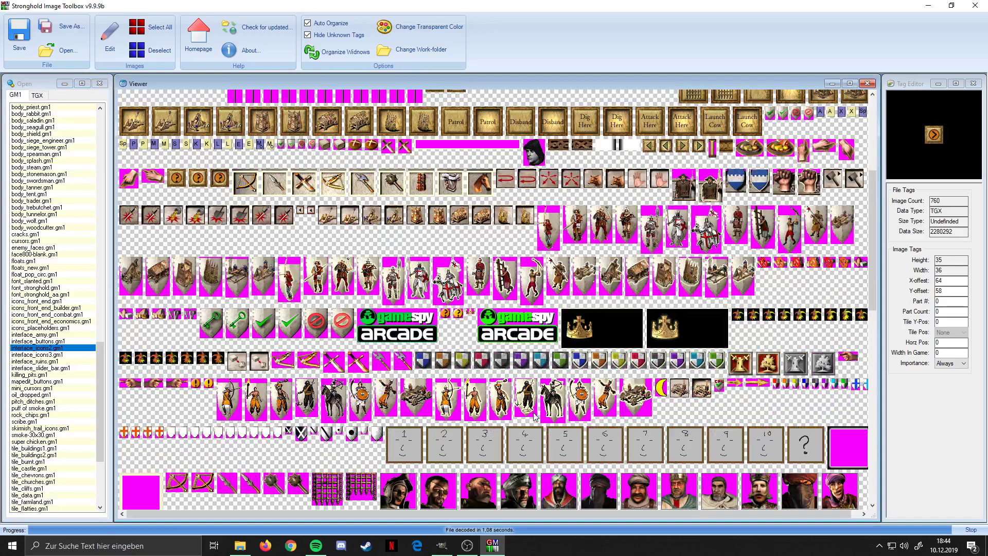
scroll(532, 412, "down", 3)
left_click(478, 366)
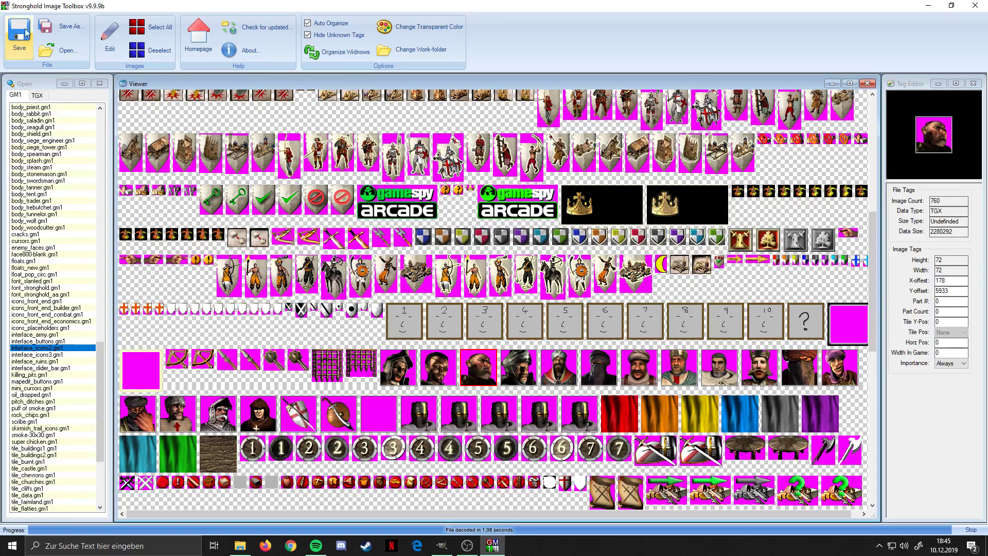
left_click(110, 41)
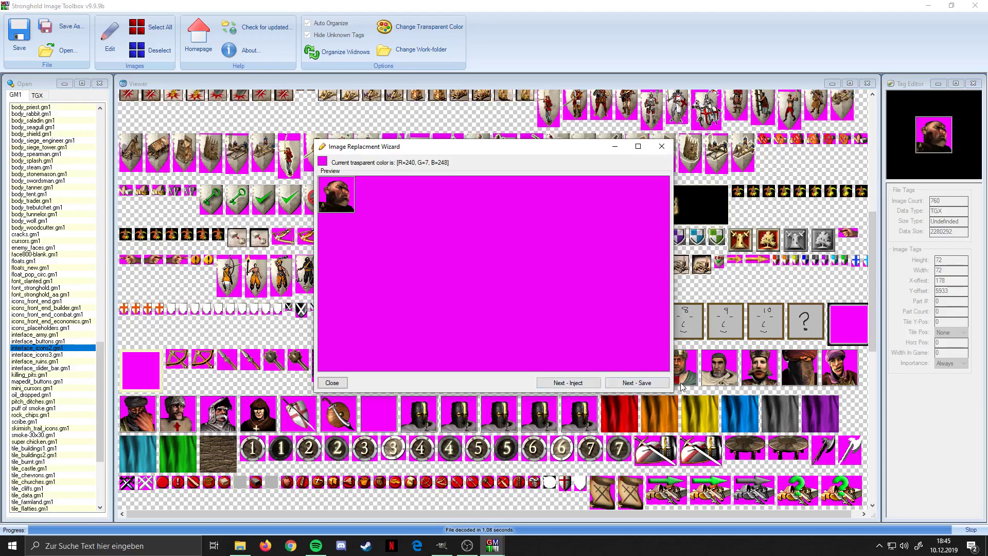
left_click(657, 386)
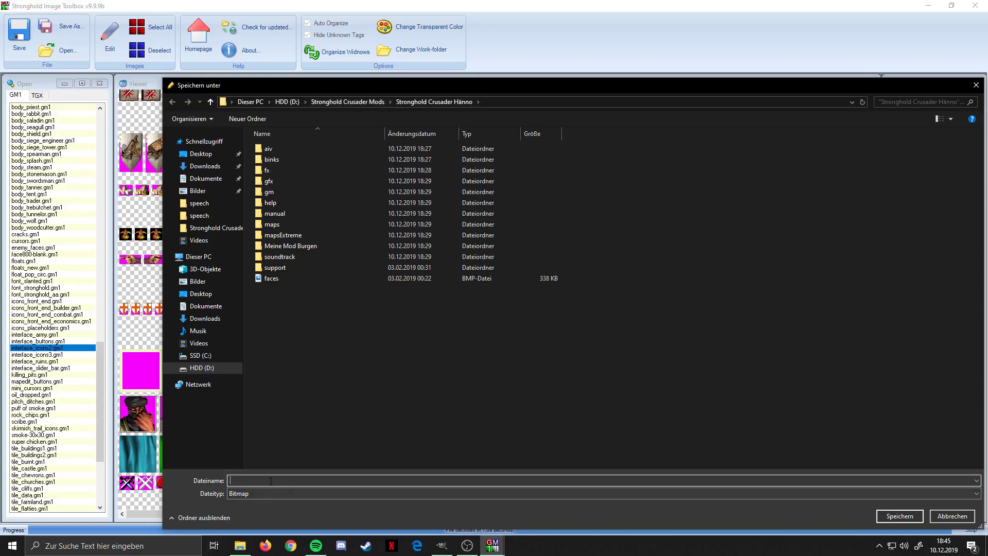
left_click(241, 495)
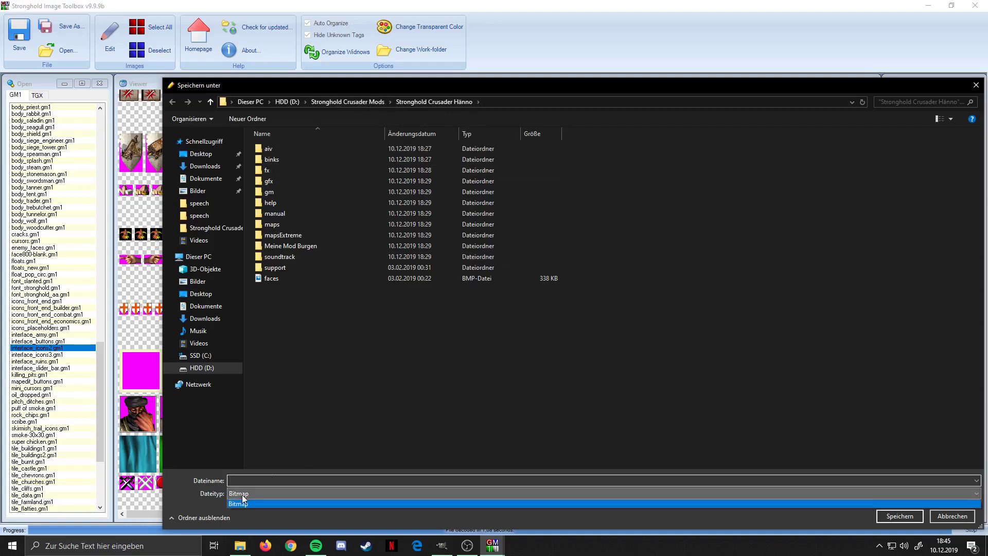
left_click(241, 495)
left_click(250, 480)
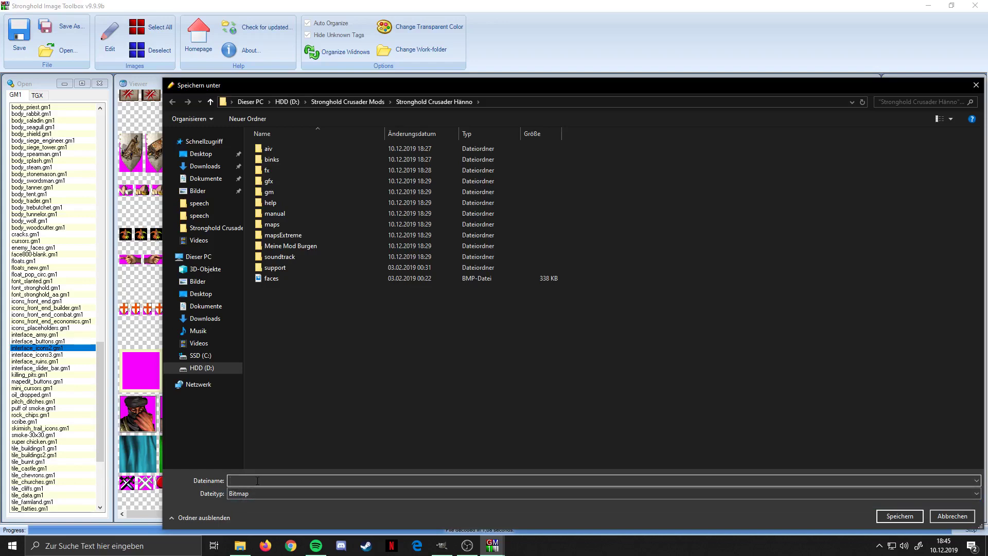
type("Schwein72")
left_click(898, 516)
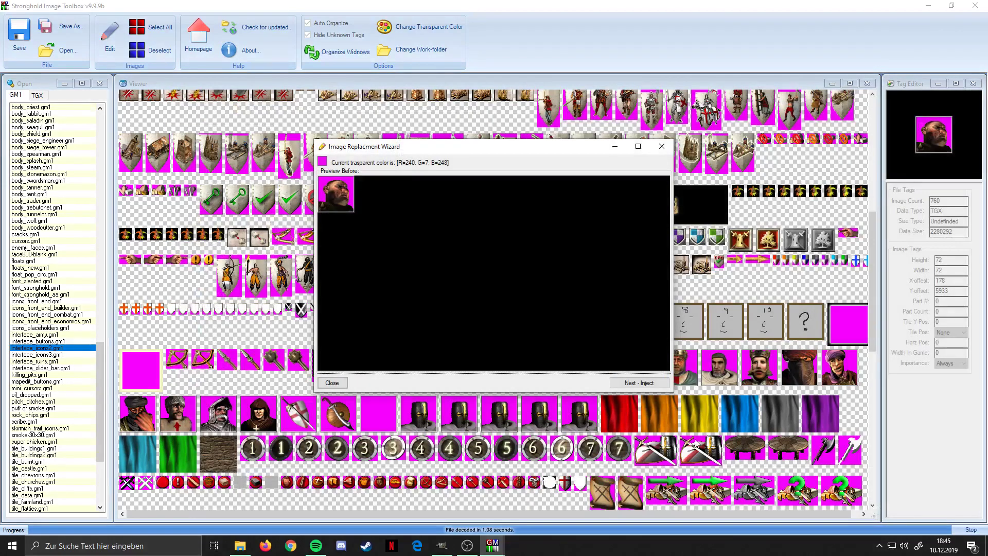
left_click(332, 382)
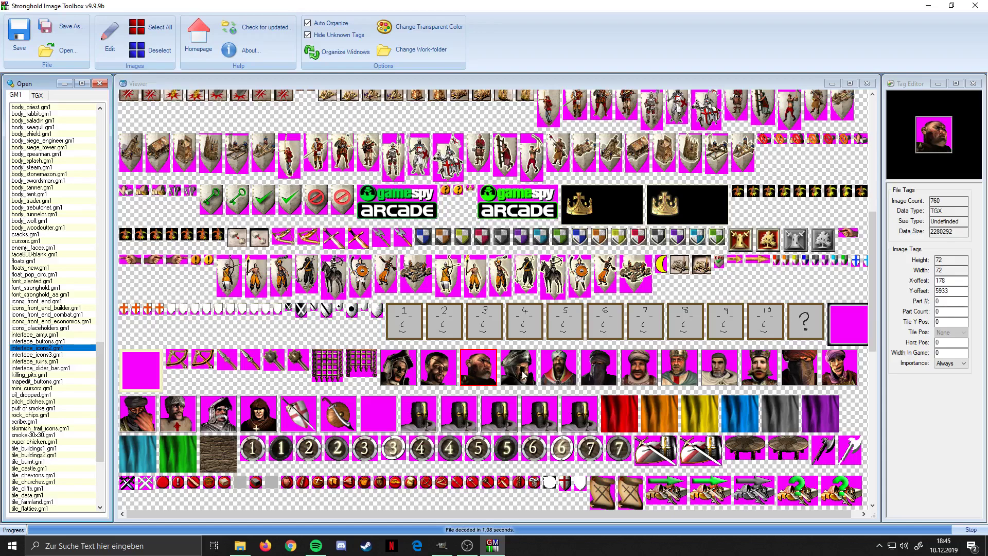
- Export the small version of the bald, bearded lord's portrait as a bitmap named Schwein36 in the same folder
scroll(522, 375, "down", 5)
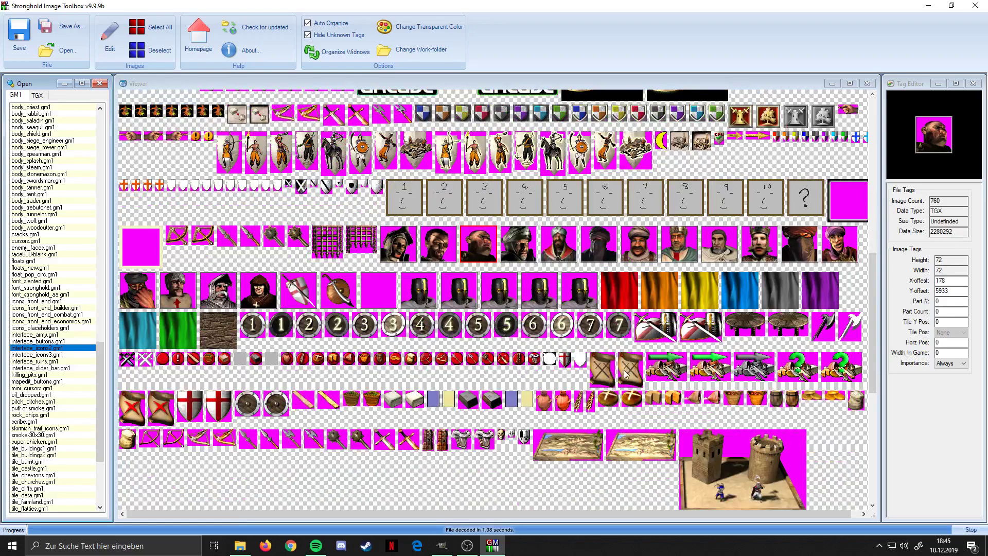
scroll(617, 370, "down", 2)
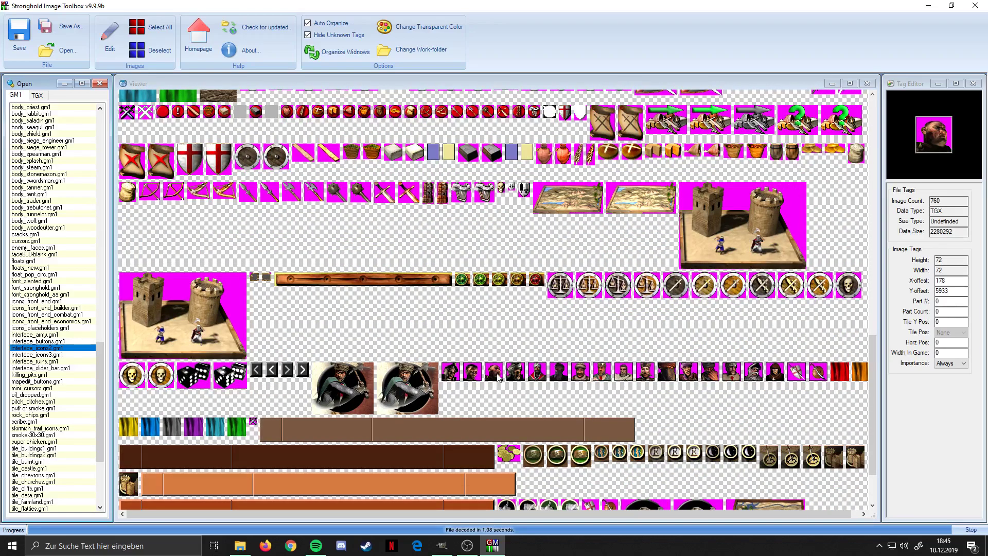
scroll(497, 378, "up", 2)
scroll(497, 376, "down", 3)
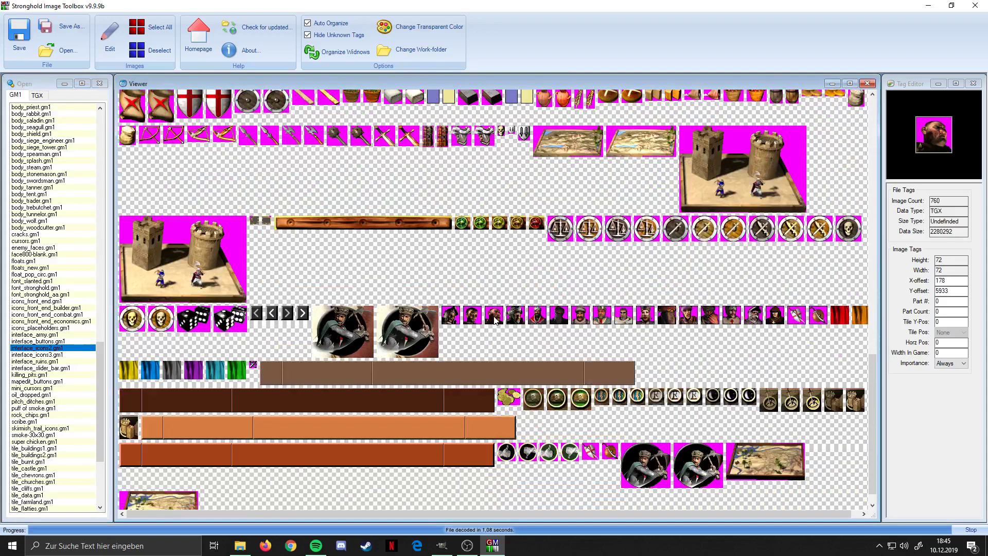
left_click(496, 320)
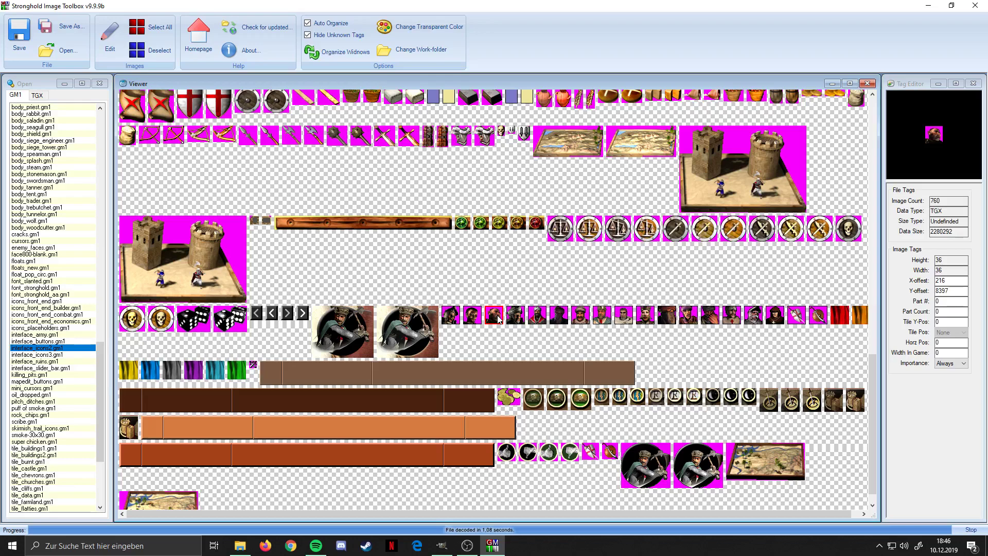
left_click(110, 36)
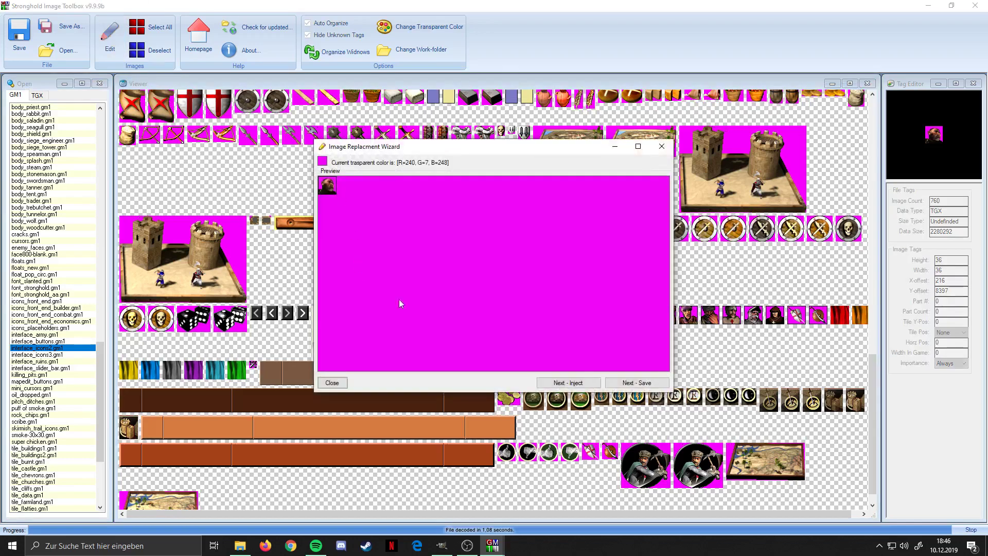
left_click(631, 384)
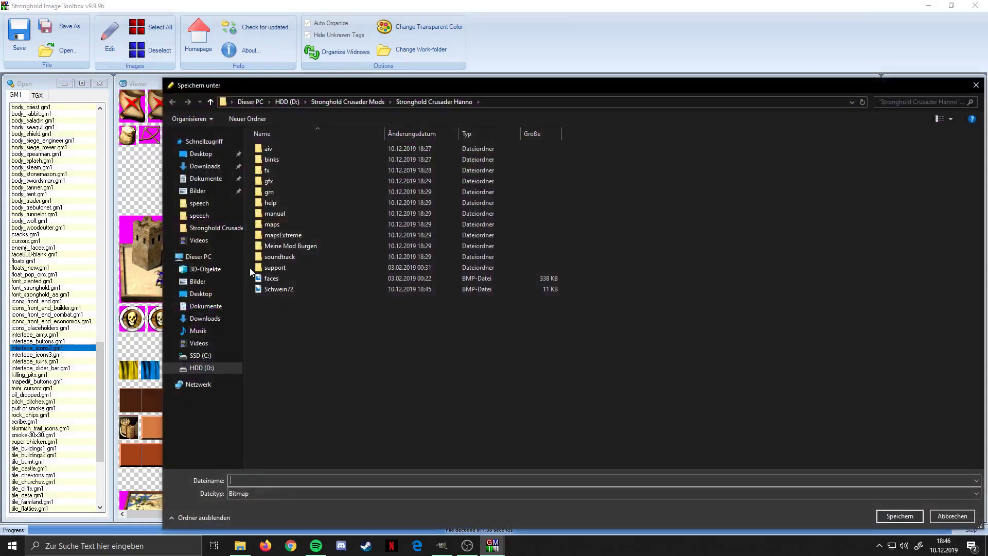
left_click(286, 290)
left_click(267, 479)
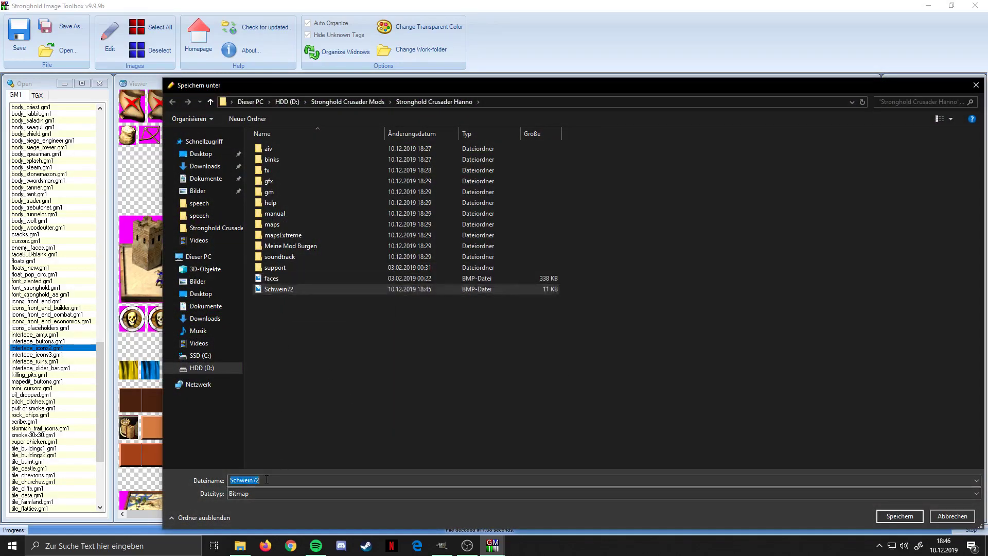
left_click(266, 478)
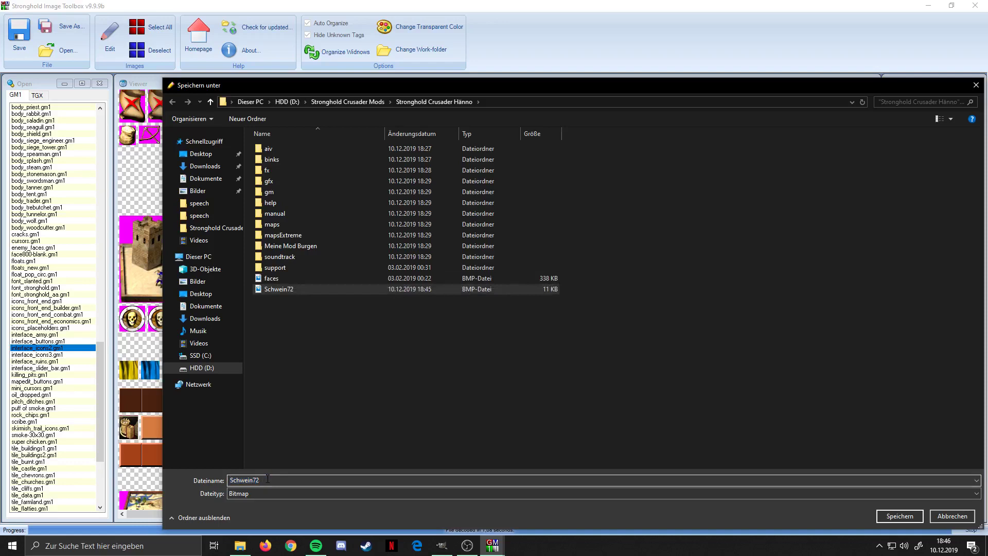
key("BackSpace")
type("36")
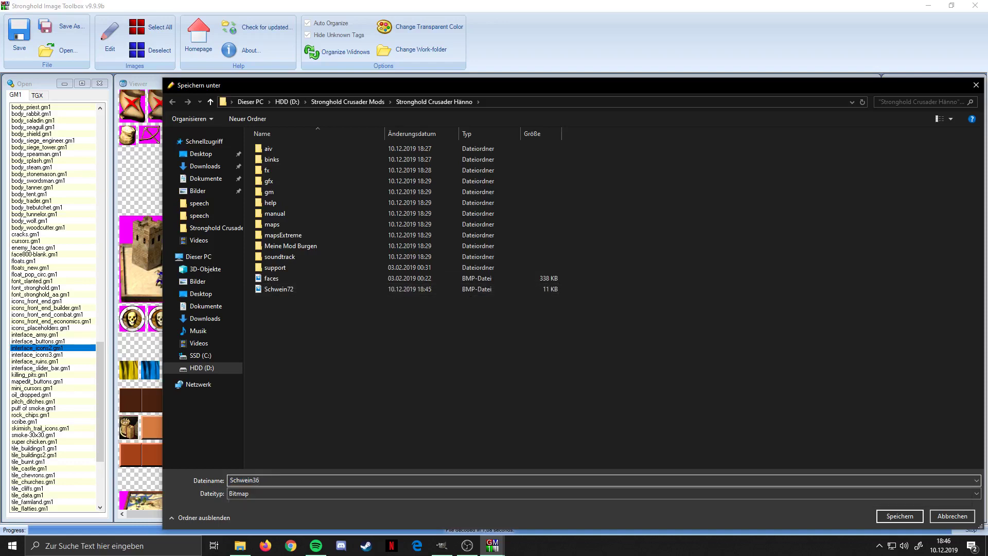
left_click(910, 519)
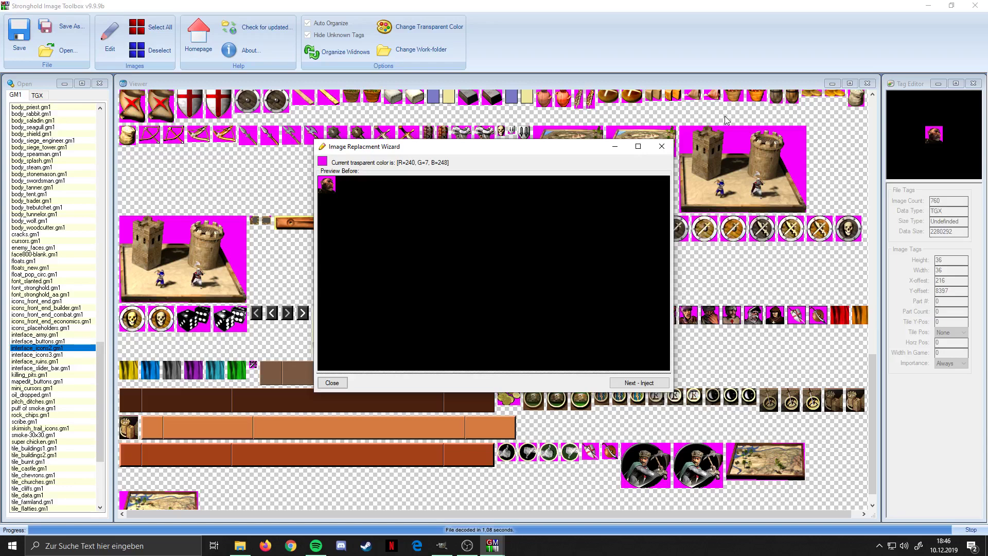
- Close the image replacement wizard, switch to GIMP and browse the HDD (D:) drive for an image to open
left_click(662, 147)
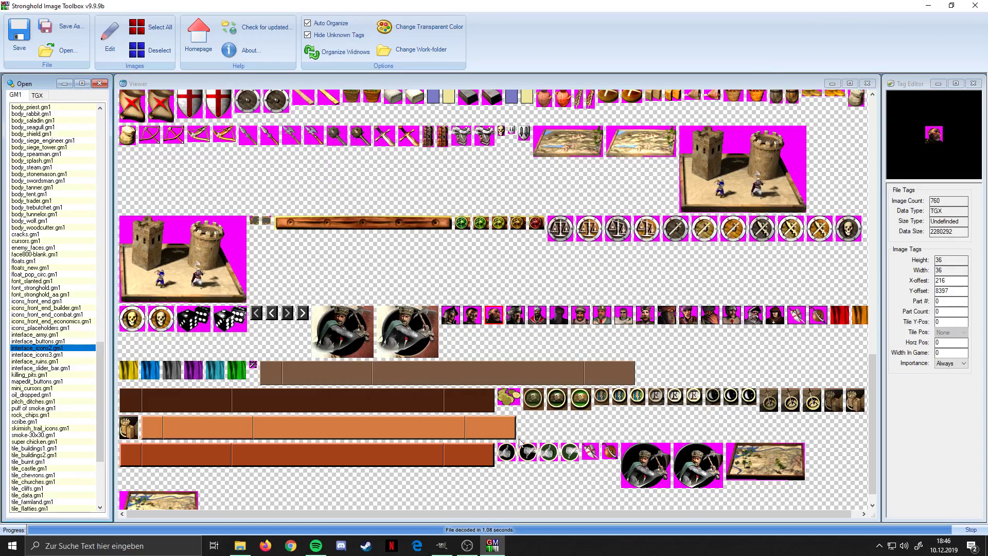
left_click(443, 544)
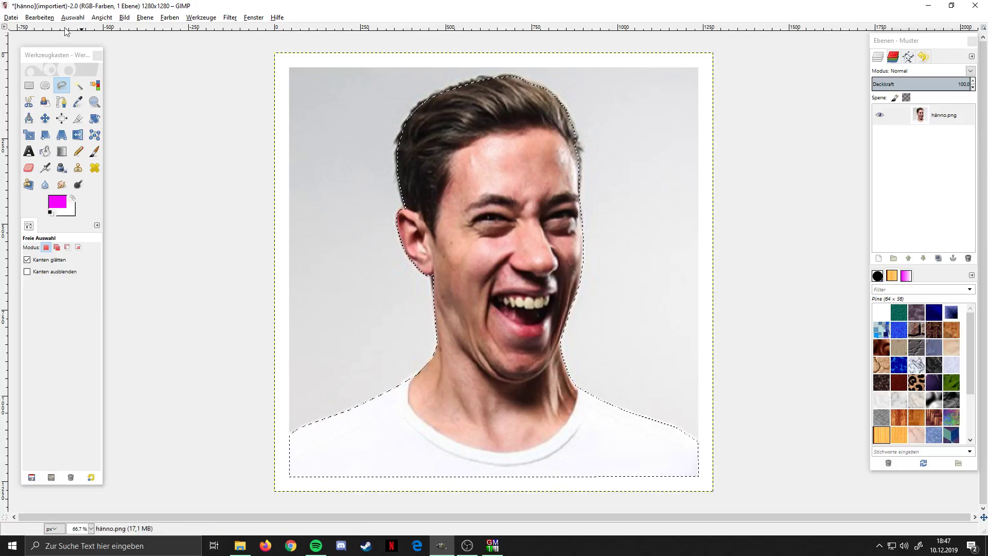
left_click(7, 19)
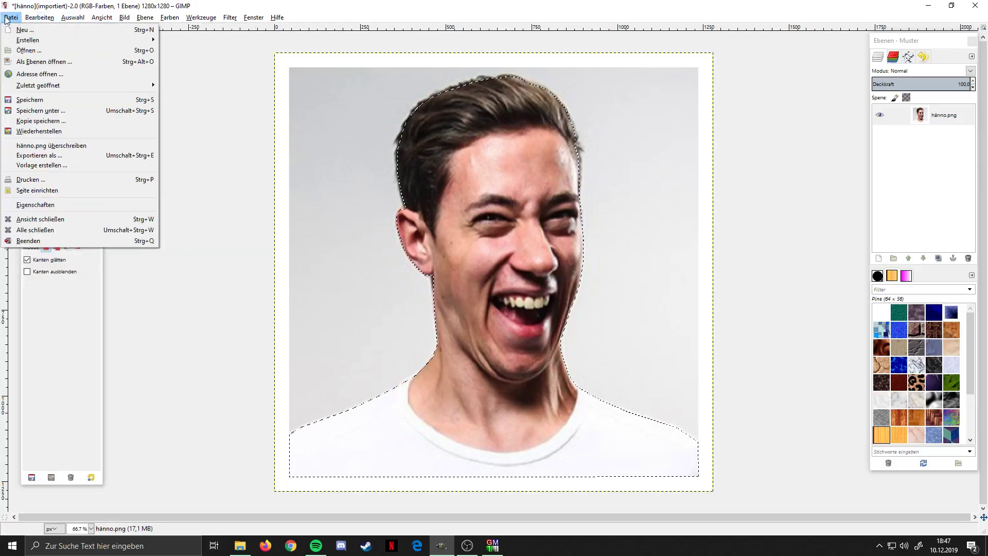
left_click(27, 51)
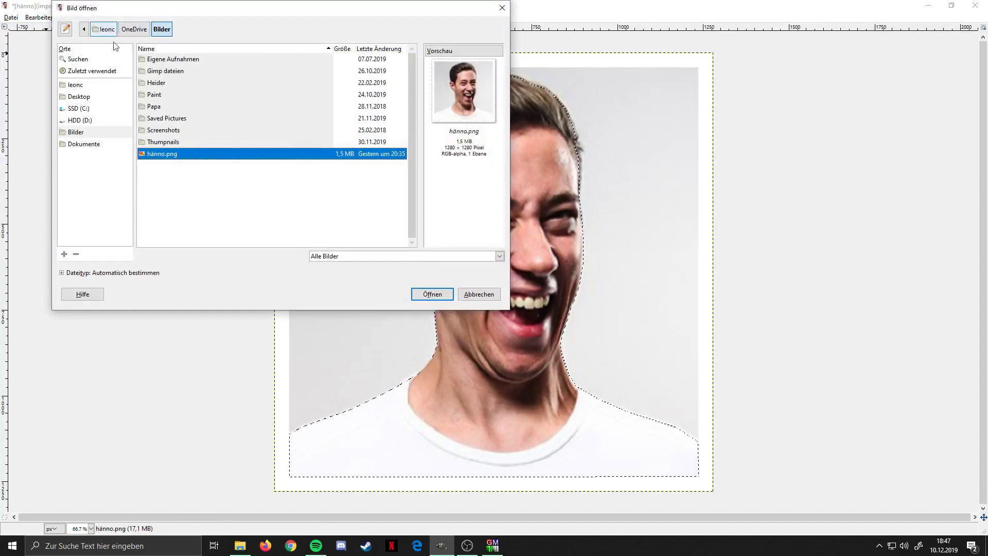
left_click(79, 122)
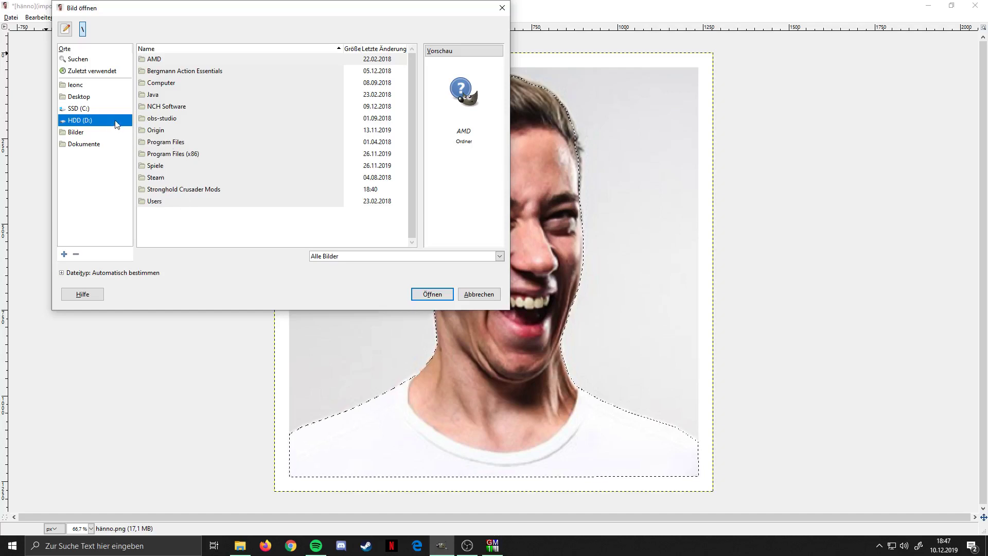
double_click(169, 165)
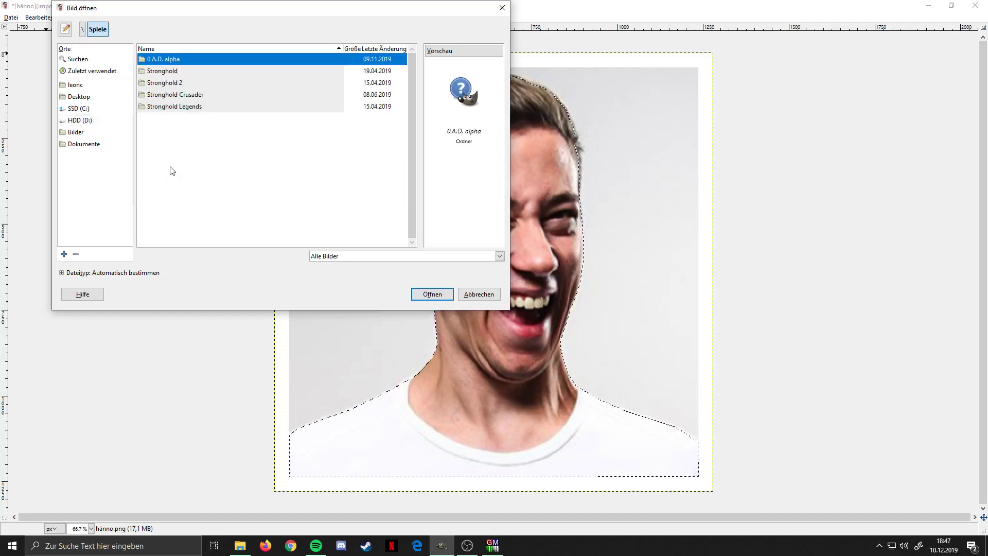
double_click(186, 96)
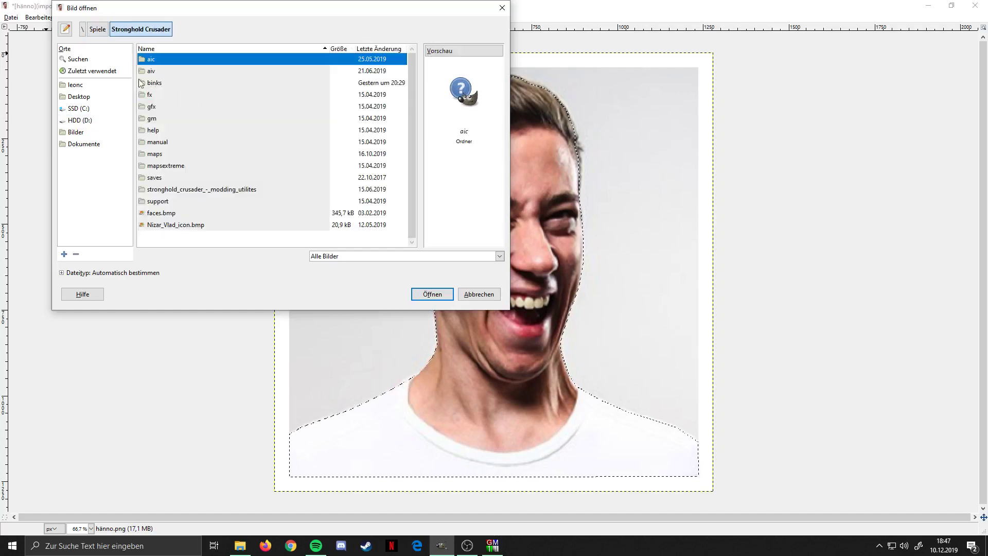
left_click(98, 29)
left_click(82, 30)
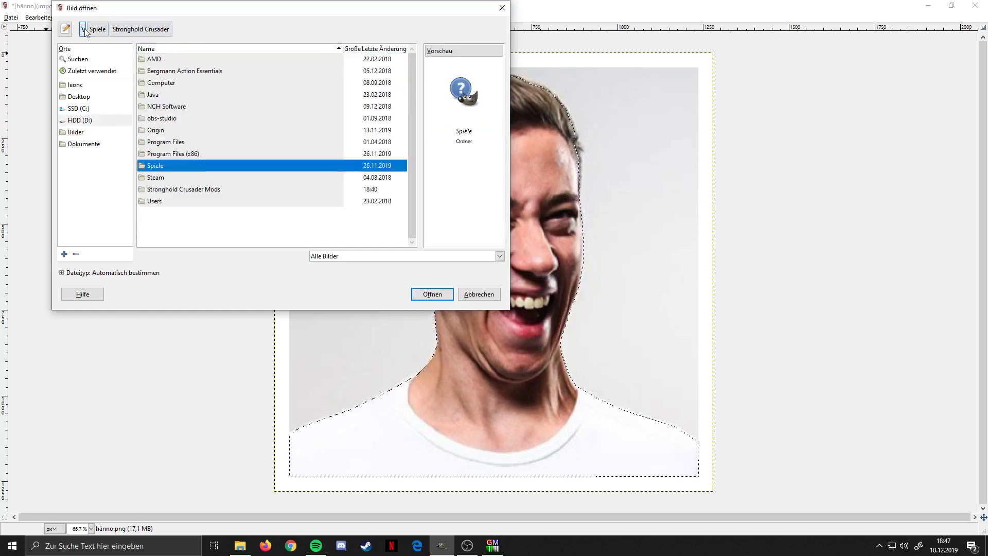
- Open Schwein72.bmp from the Stronghold Crusader Hänno folder inside Stronghold Crusader Mods, and maximize its image window
double_click(202, 190)
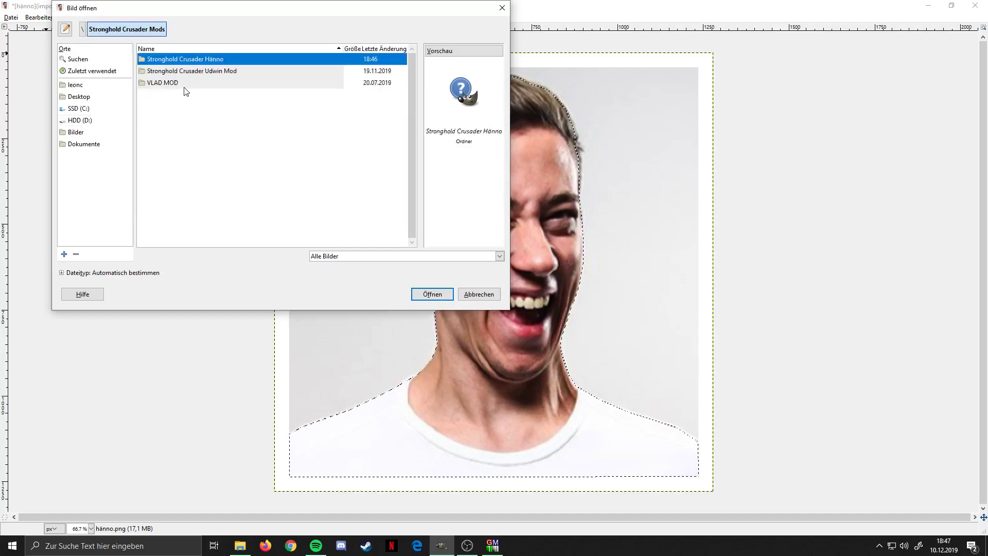
double_click(198, 62)
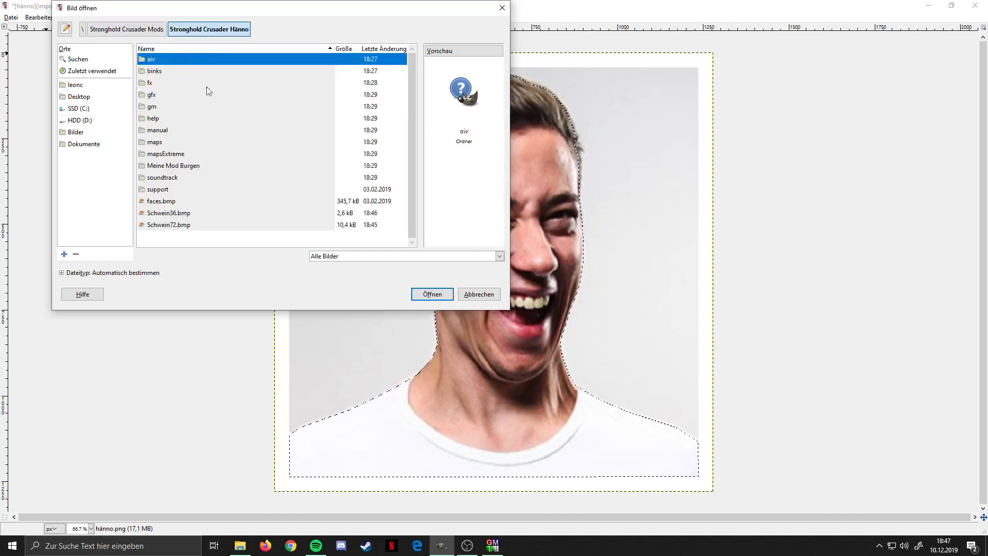
double_click(183, 225)
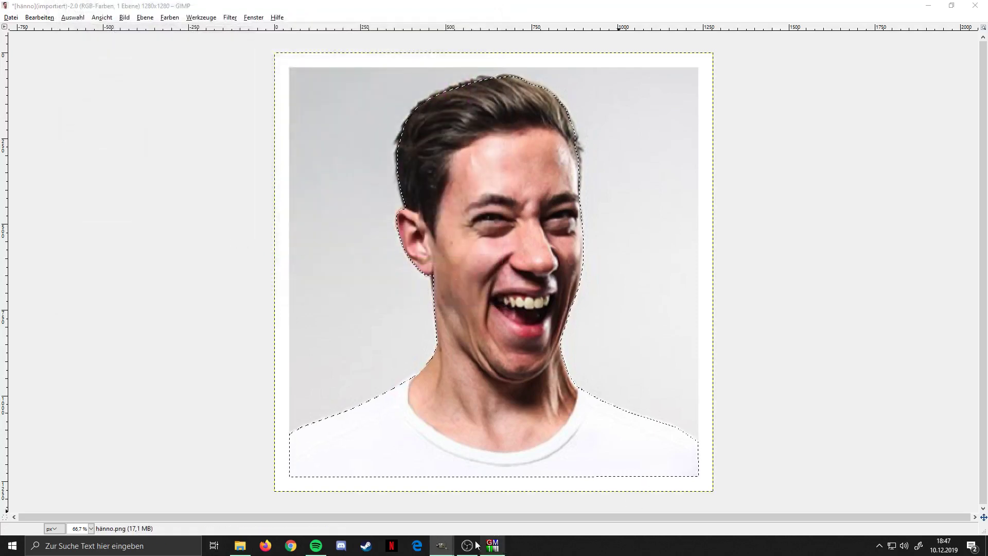
mouse_move(449, 545)
left_click(497, 501)
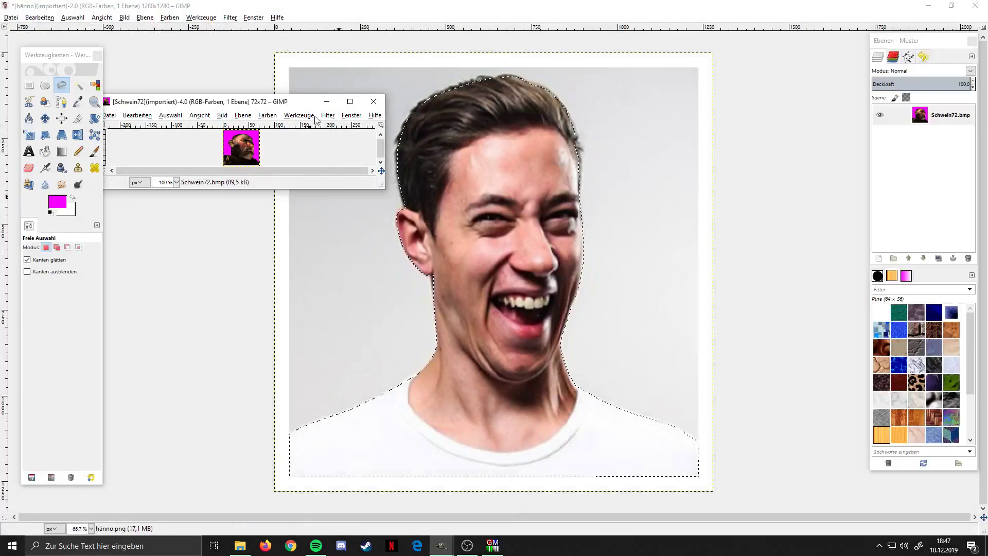
left_click(349, 100)
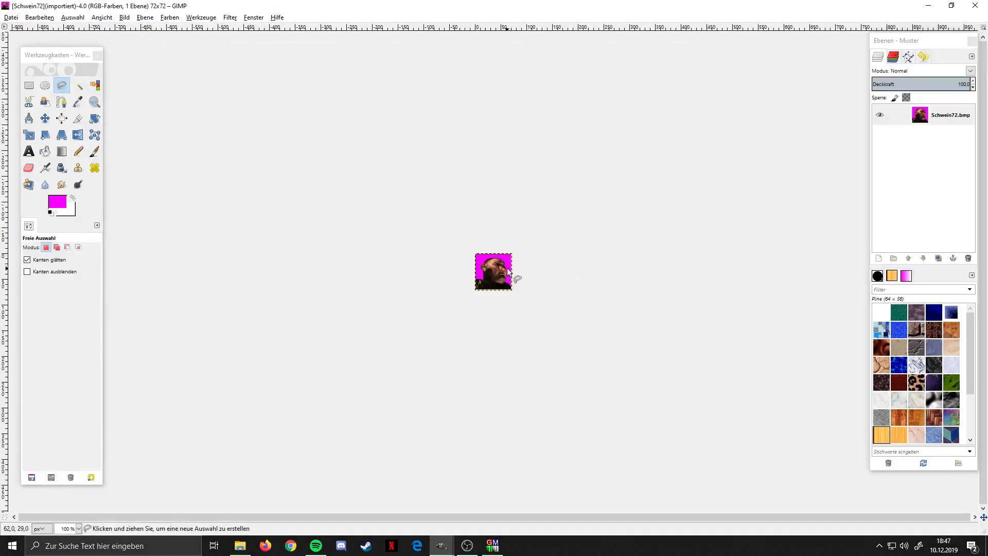
- Select the 68 × 68 px area inside the grey frame of Schwein72, at position 2, 2, and delete its contents
scroll(508, 267, "up", 3)
scroll(514, 285, "up", 4)
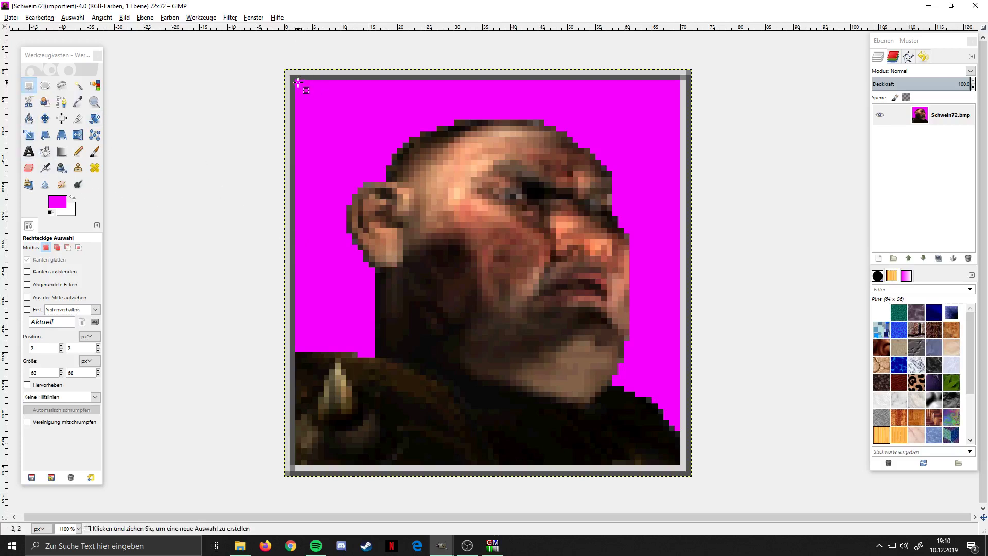
left_click_drag(296, 80, 677, 462)
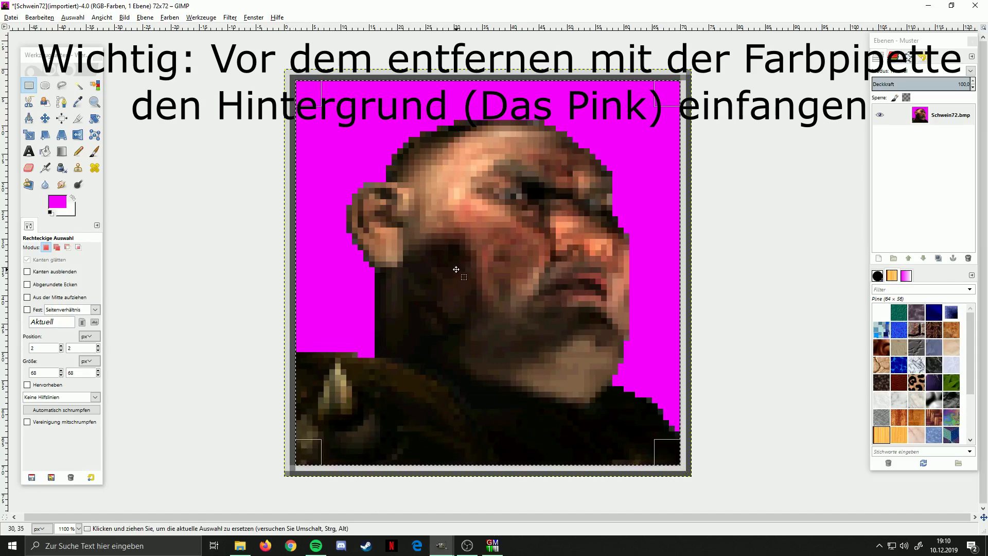
key("Delete")
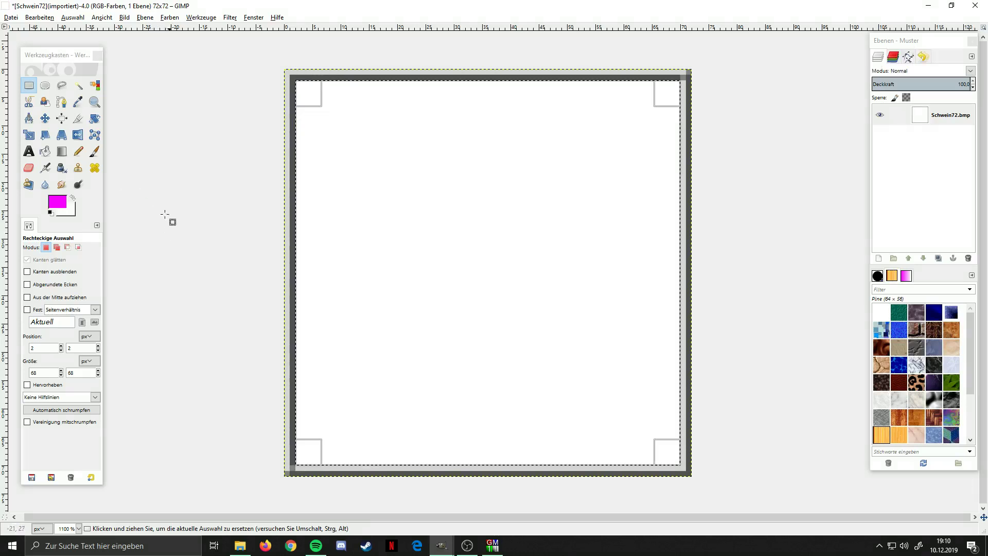
left_click(45, 118)
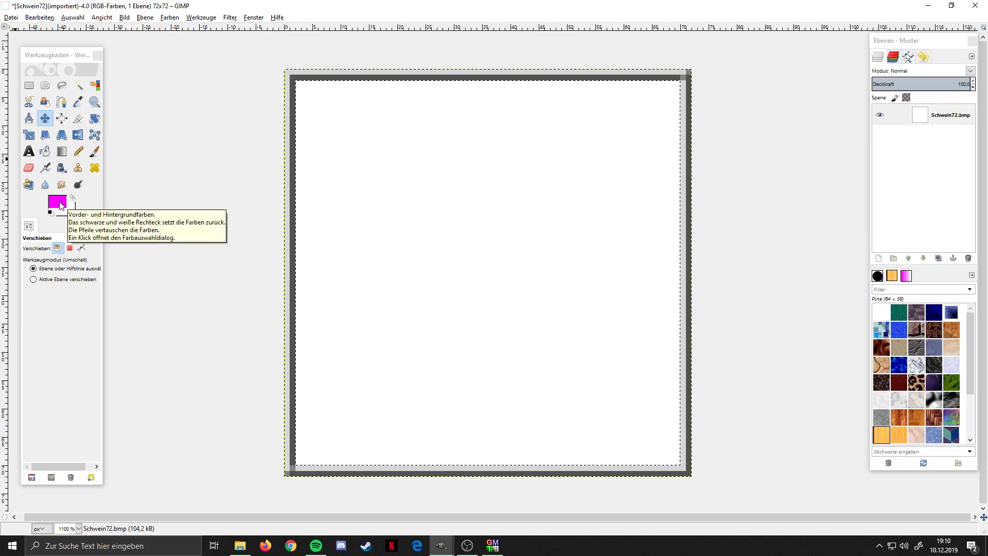
left_click(316, 546)
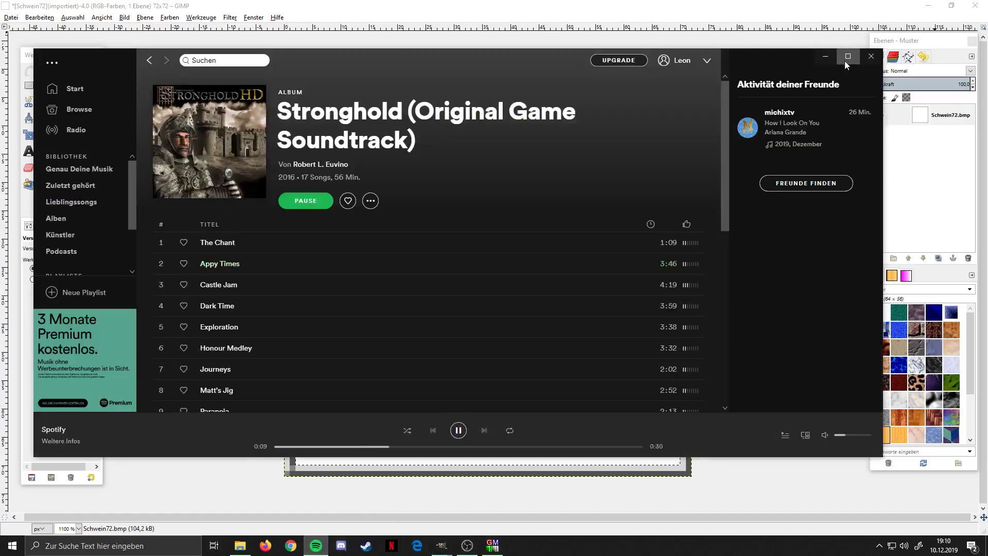
left_click(826, 59)
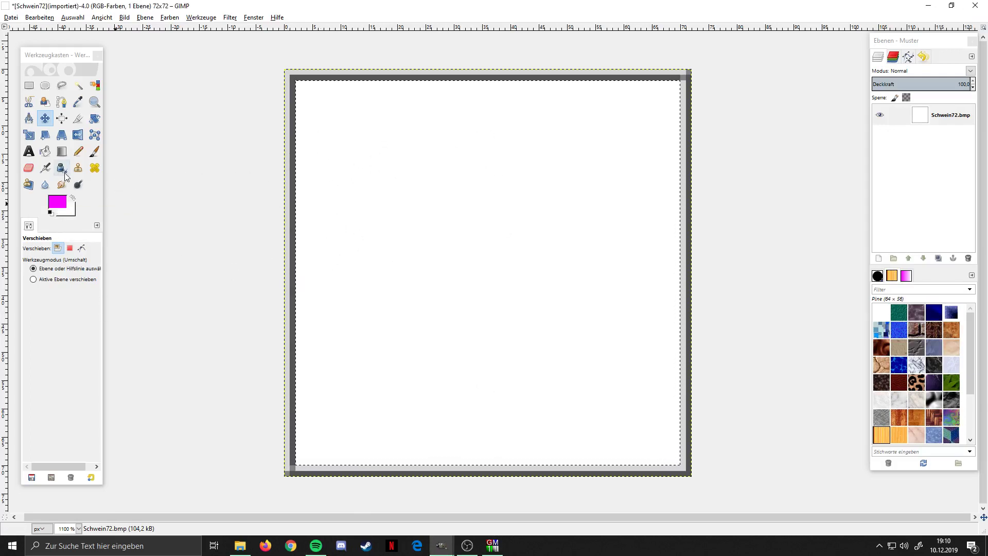
- Fill the emptied area inside the frame of Schwein72 with the magenta foreground color
left_click(45, 151)
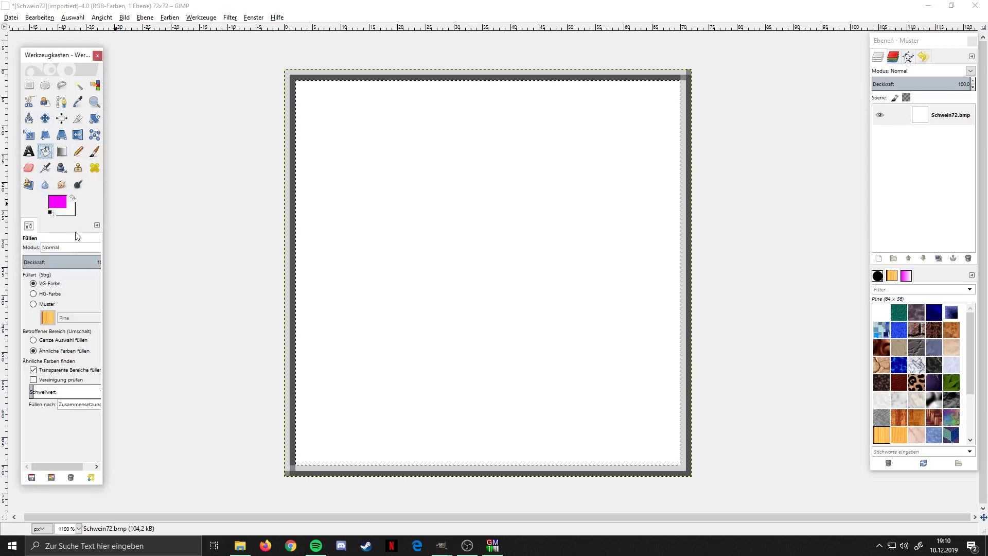
left_click(522, 277)
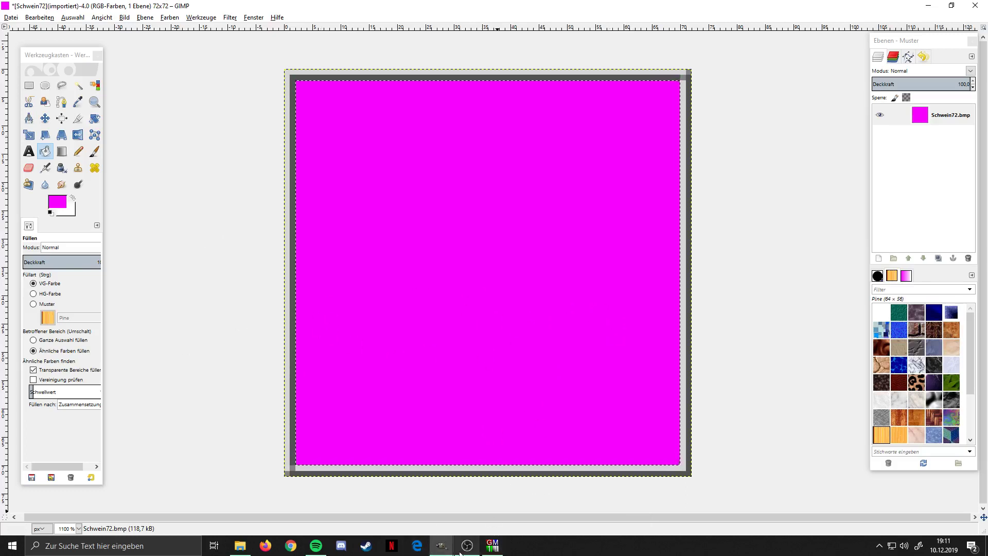
- Open Schwein36.bmp from the Stronghold Crusader Hänno folder and maximize its image window
mouse_move(489, 546)
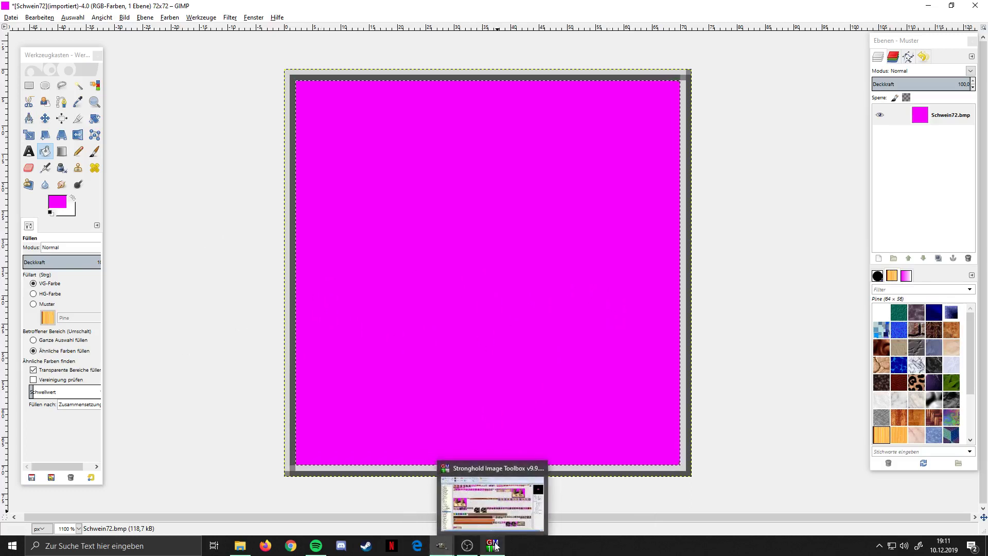
mouse_move(438, 550)
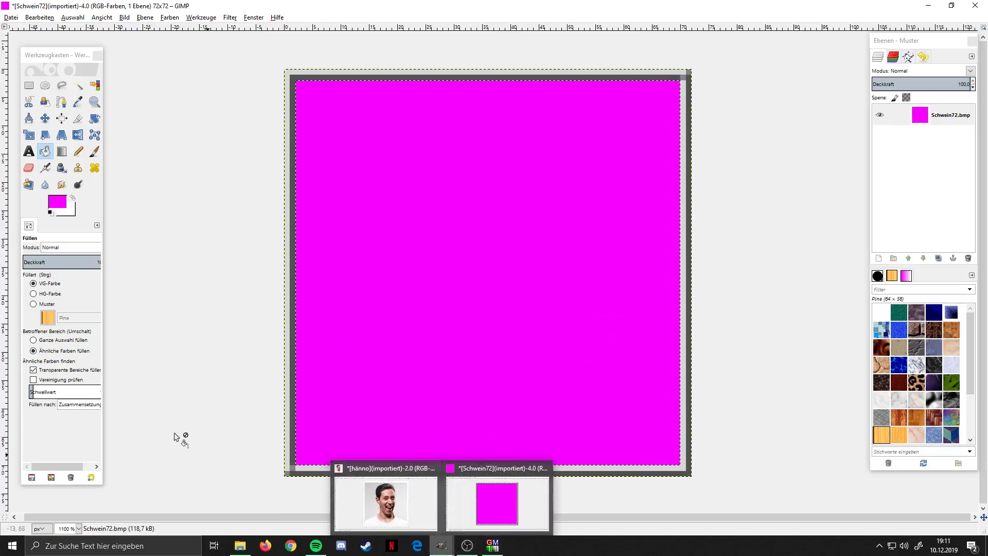
left_click(11, 17)
left_click(24, 50)
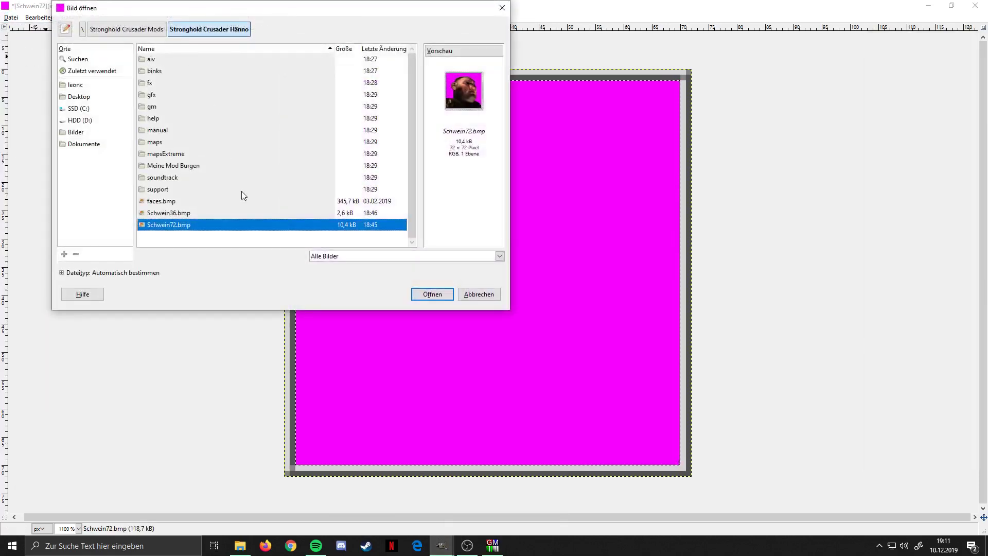
double_click(196, 213)
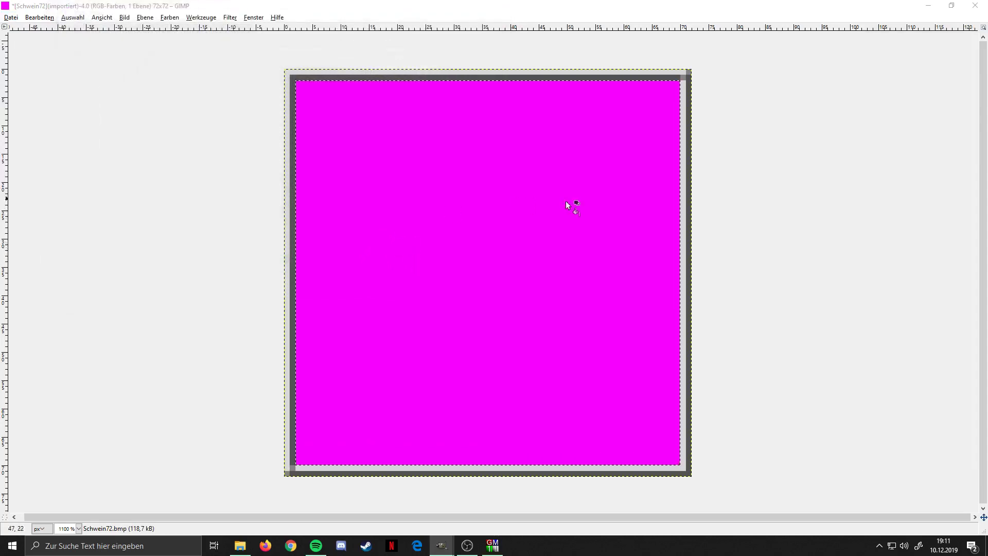
mouse_move(450, 550)
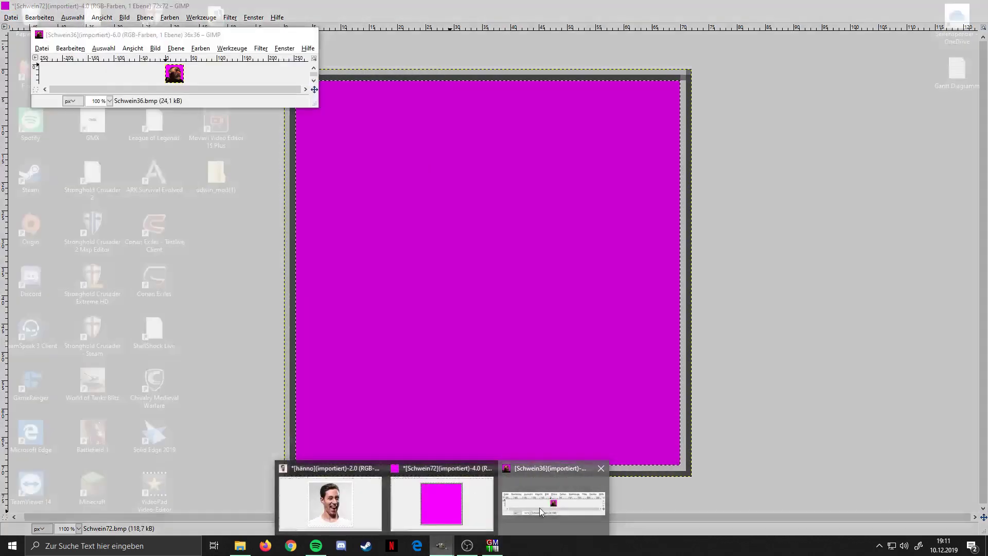
left_click(539, 507)
left_click(283, 35)
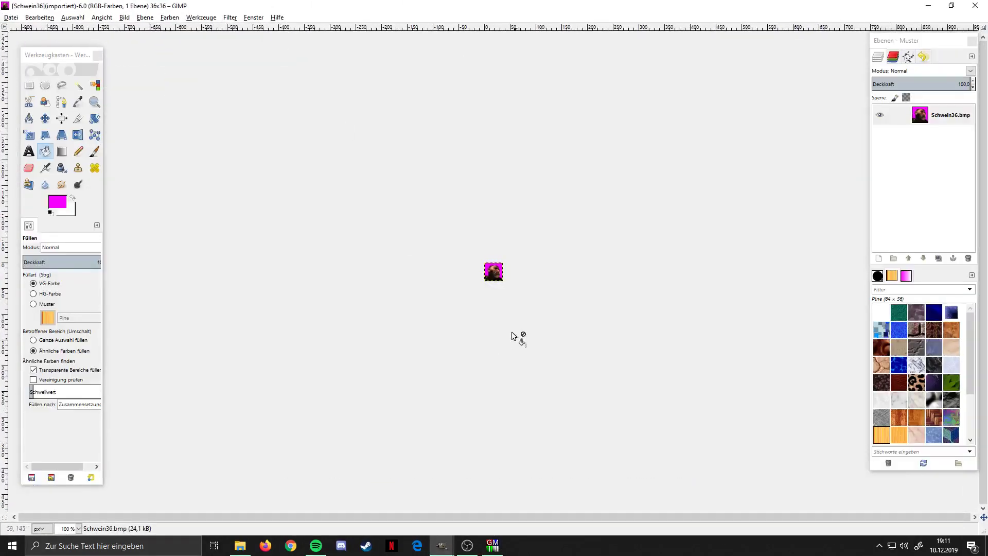
- Select the 34 × 34 px area inside the black frame of Schwein36, at position 1, 1, and delete its contents
scroll(501, 253, "up", 8)
scroll(481, 282, "up", 1)
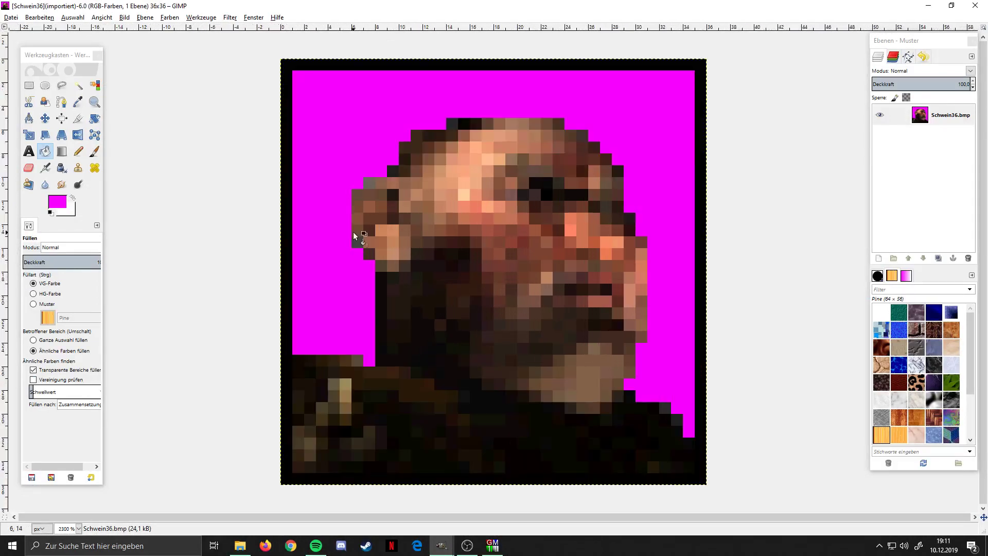
left_click(28, 85)
left_click_drag(292, 71, 694, 472)
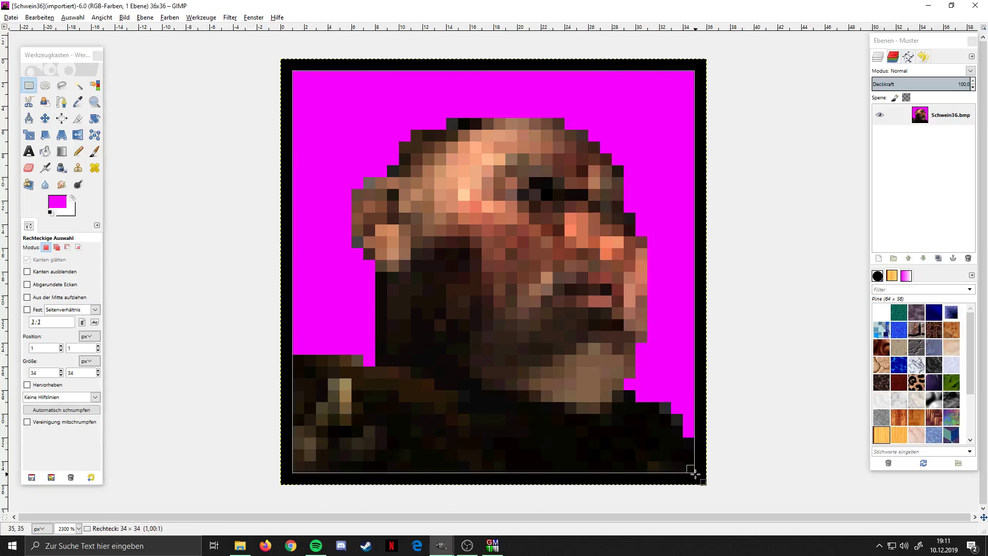
key("Delete")
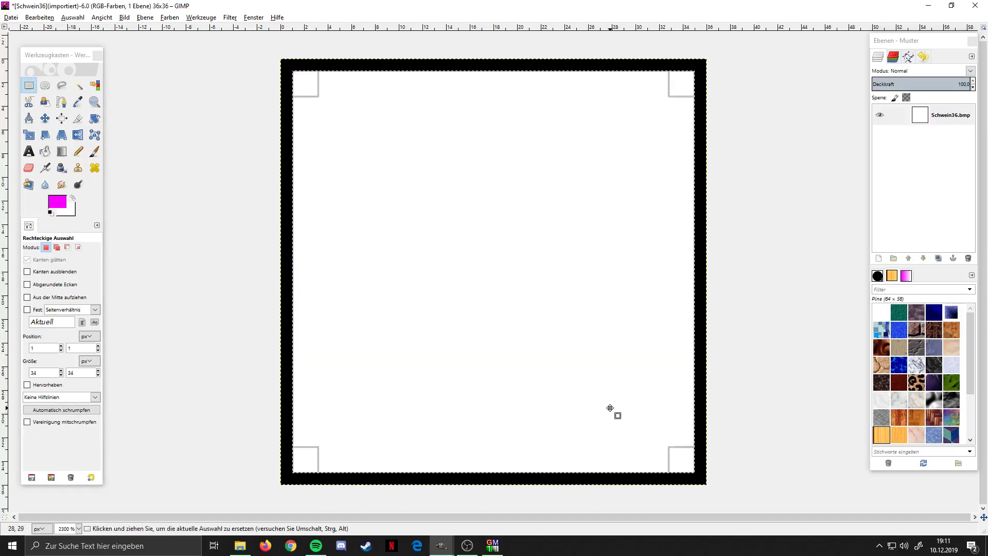
- Fill the emptied area inside the black frame of Schwein36 with the magenta foreground color
left_click(45, 151)
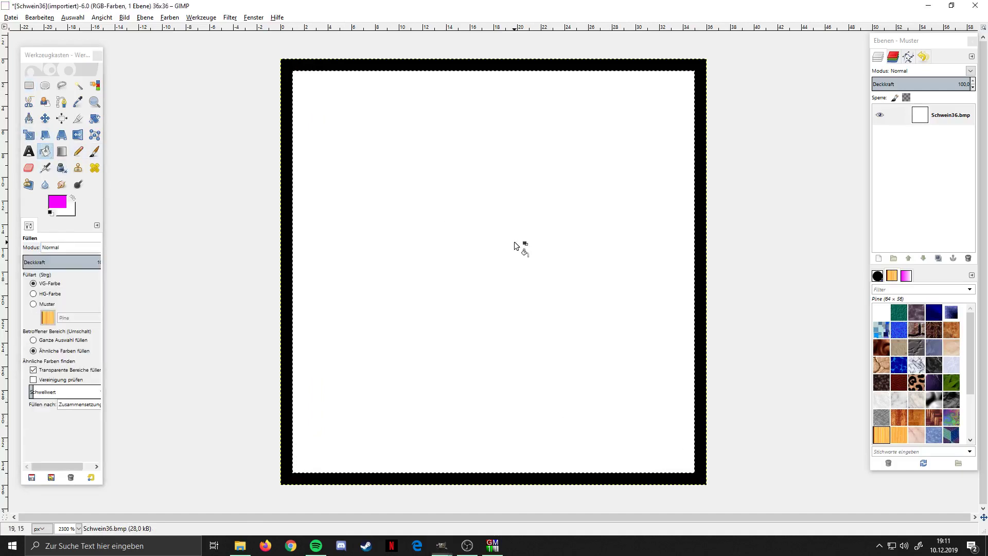
left_click(520, 247)
key("minus")
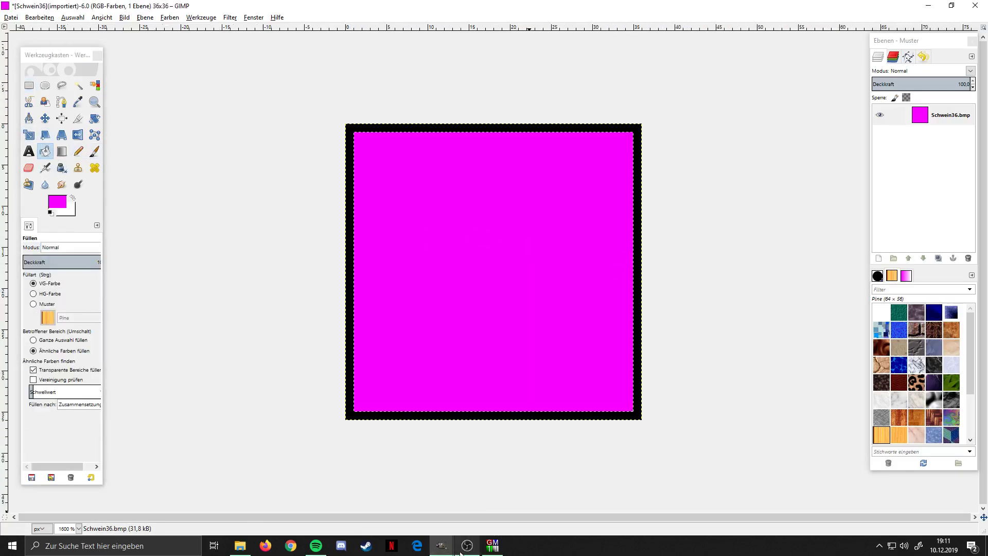
- Switch to the hänno.png photo and cut the selected head and shoulders to the clipboard
left_click(445, 551)
left_click(313, 499)
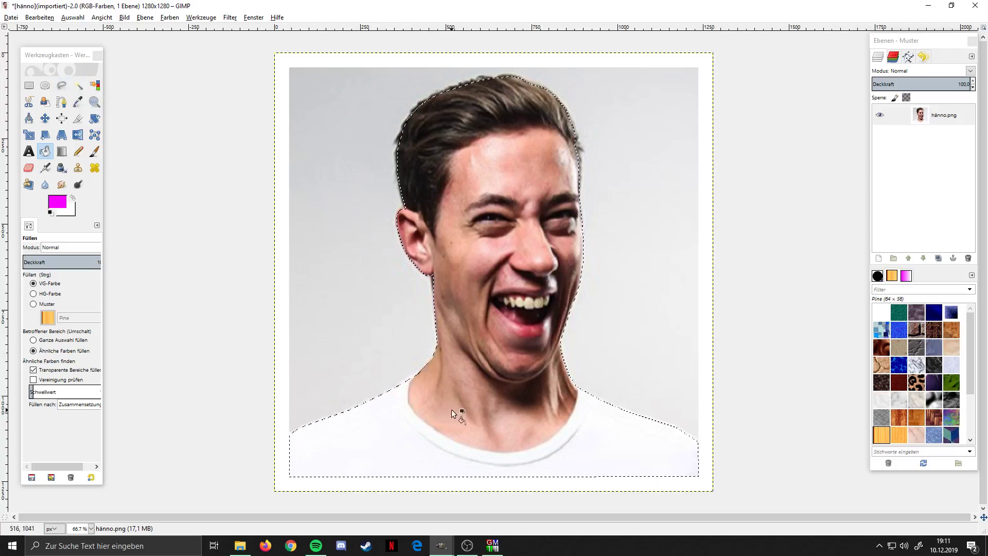
key("ctrl+x")
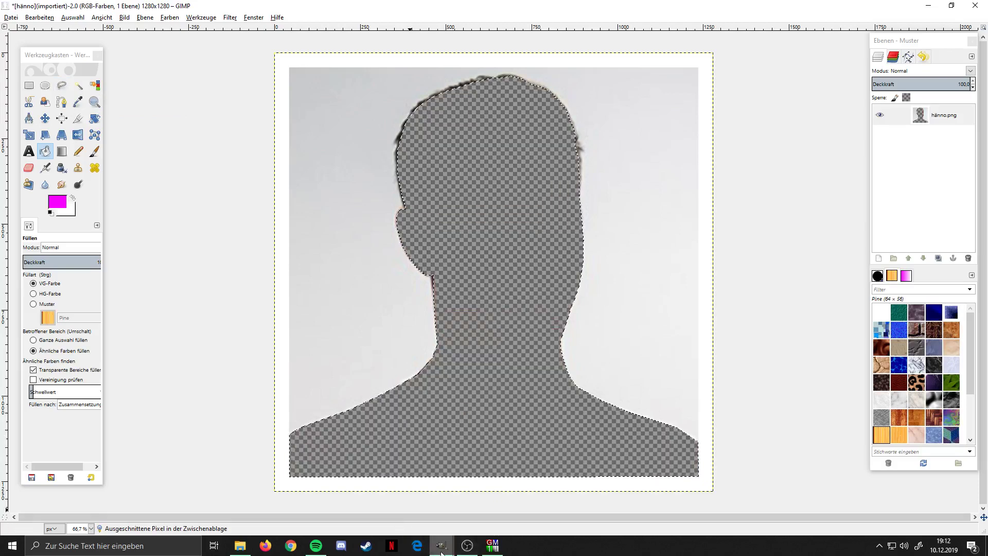
- Switch to the Schwein72 image and paste the cut-out head and shoulders as a floating selection
mouse_move(442, 552)
mouse_move(455, 509)
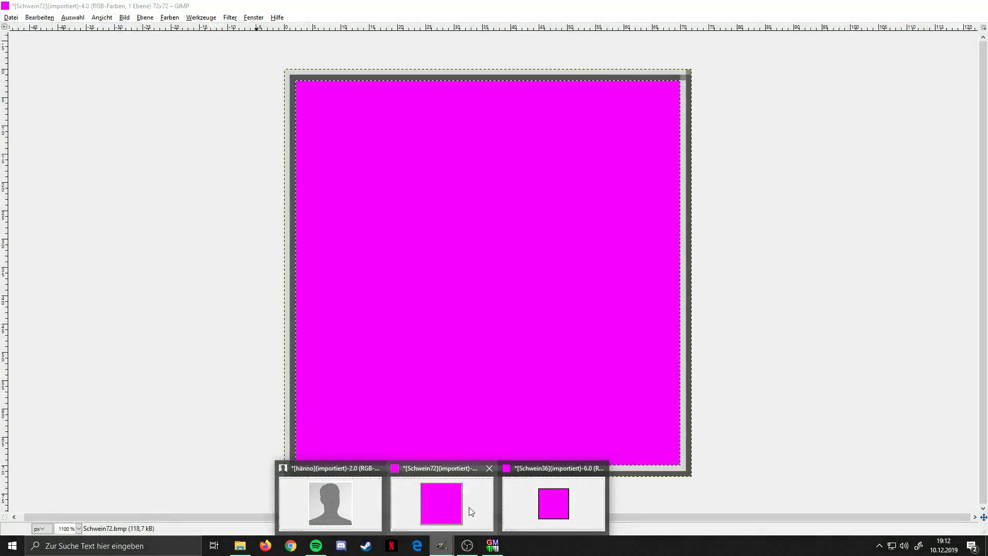
left_click(466, 509)
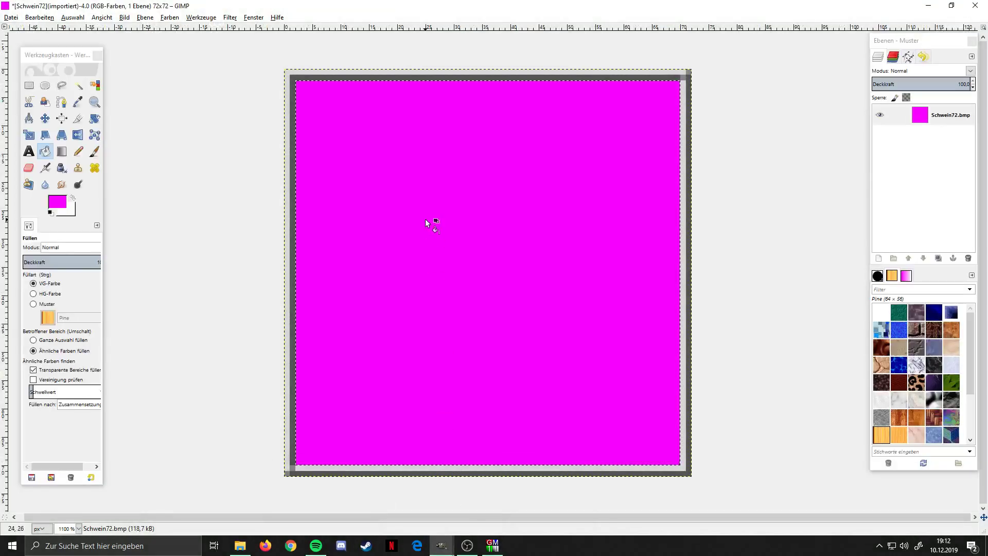
key("ctrl+v")
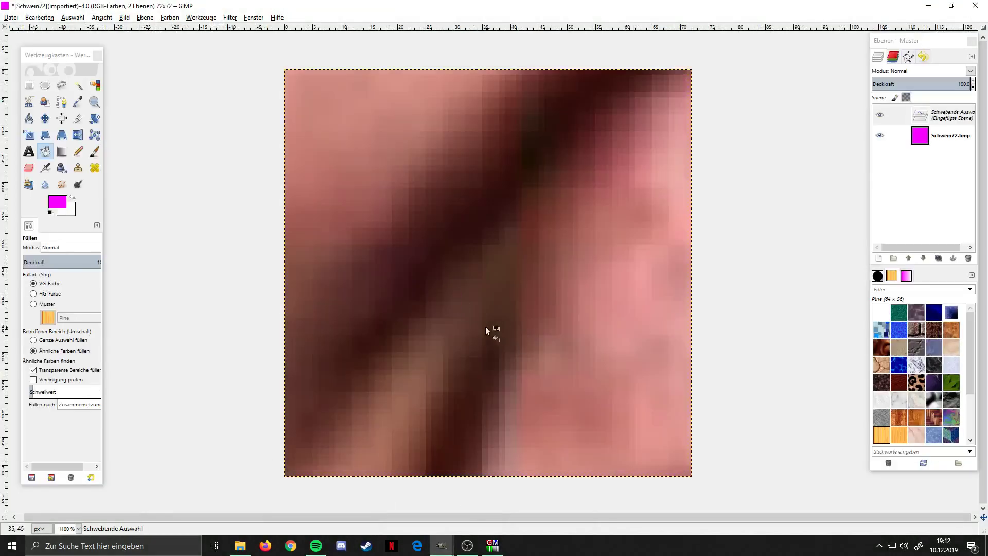
scroll(459, 328, "down", 10)
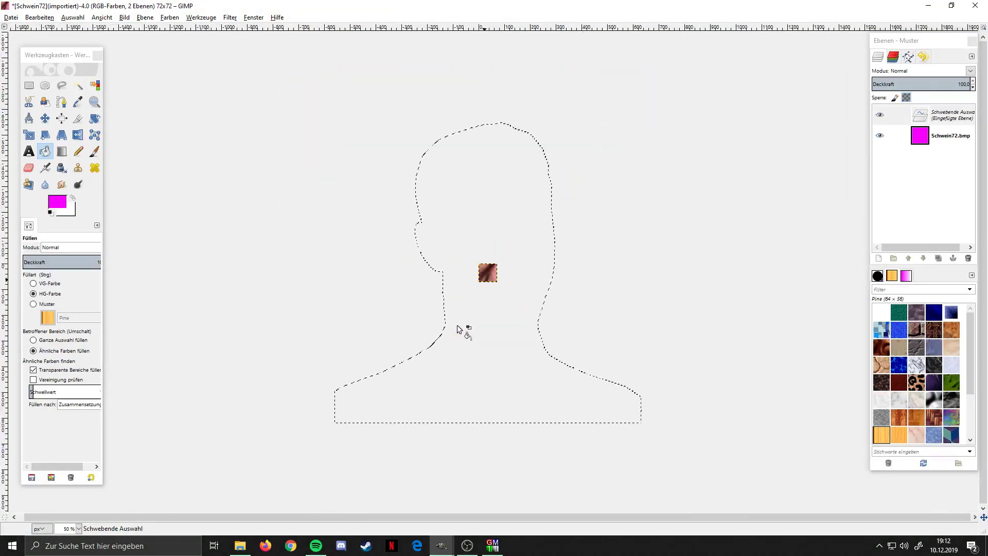
- Scale the floating cut-out photo to a height of 70 px with its aspect ratio kept
left_click(29, 135)
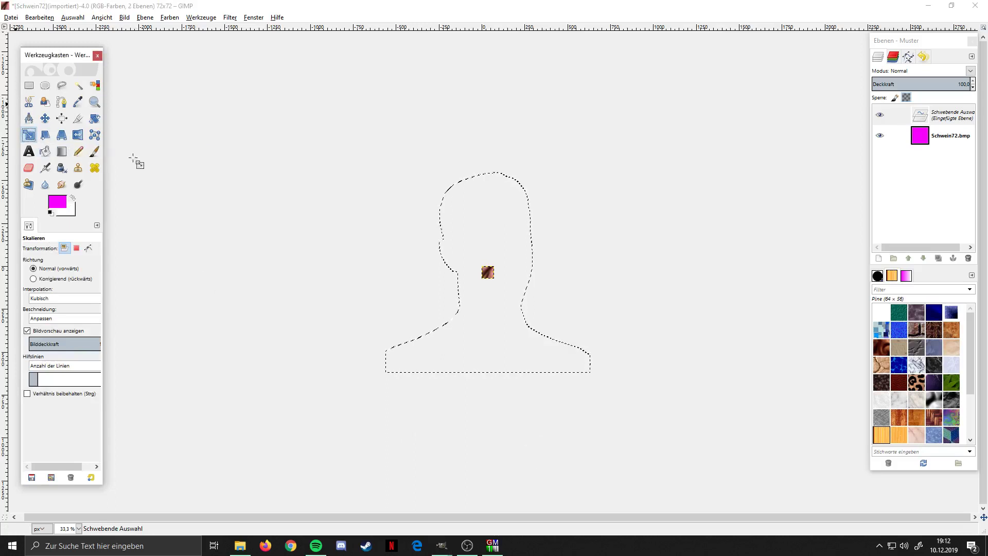
scroll(485, 349, "up", 2)
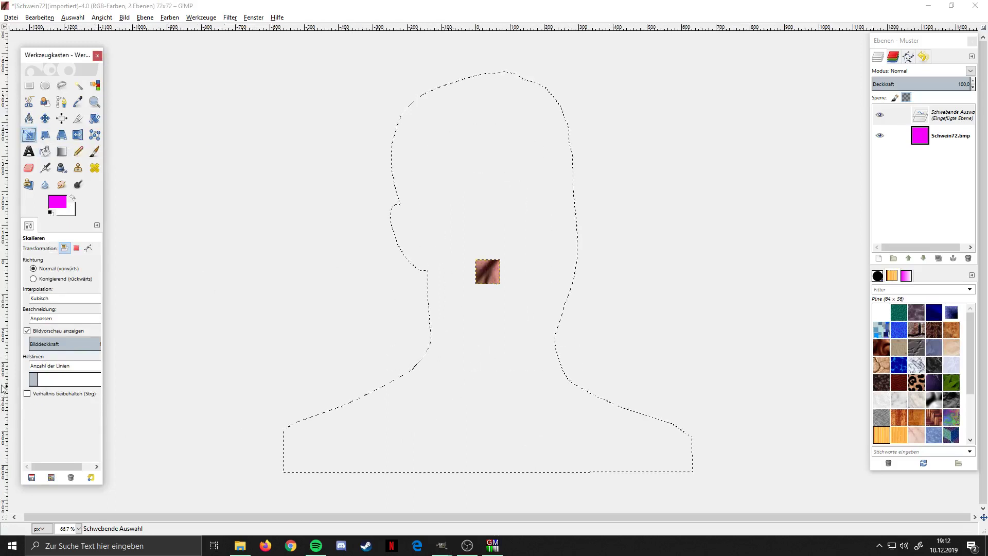
left_click(36, 396)
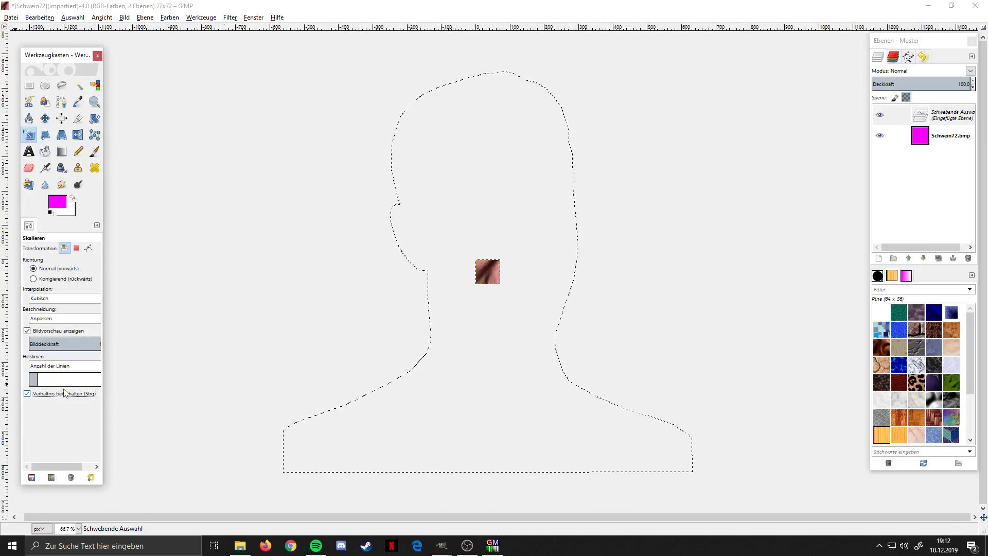
left_click(431, 421)
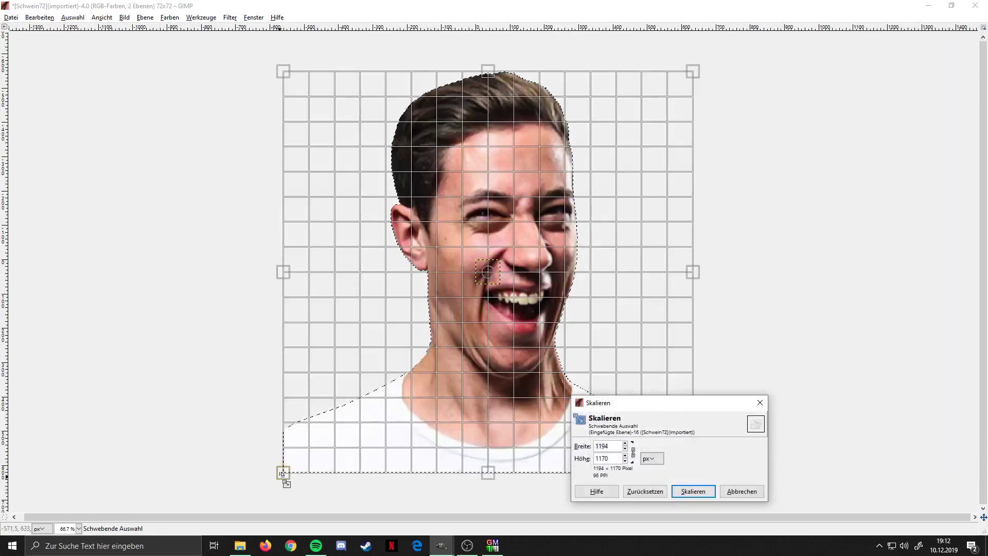
left_click_drag(282, 472, 667, 147)
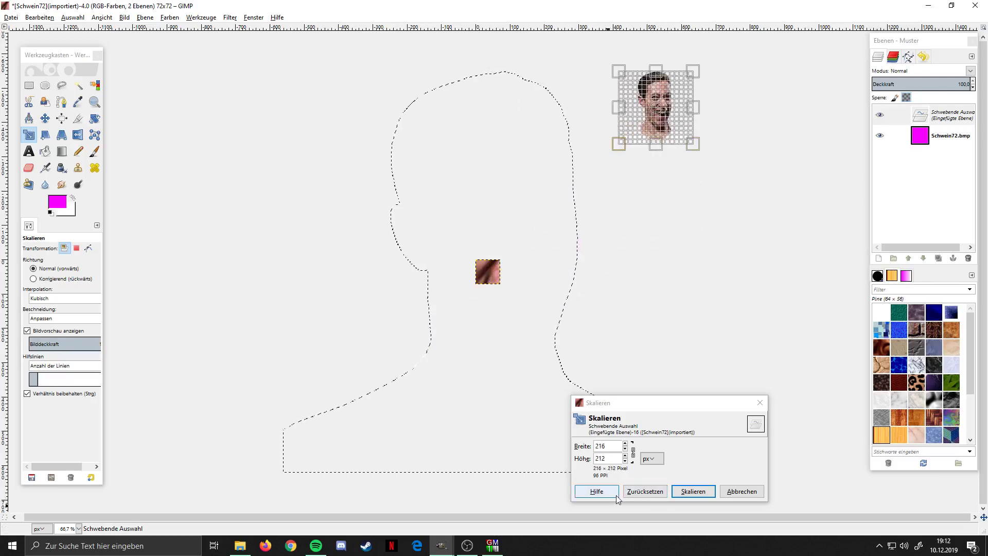
double_click(612, 459)
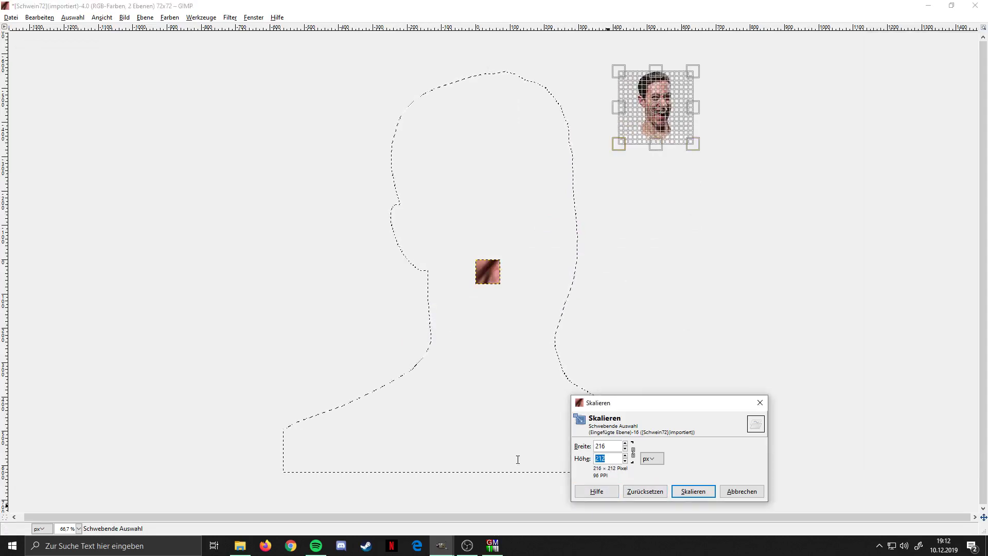
type("70")
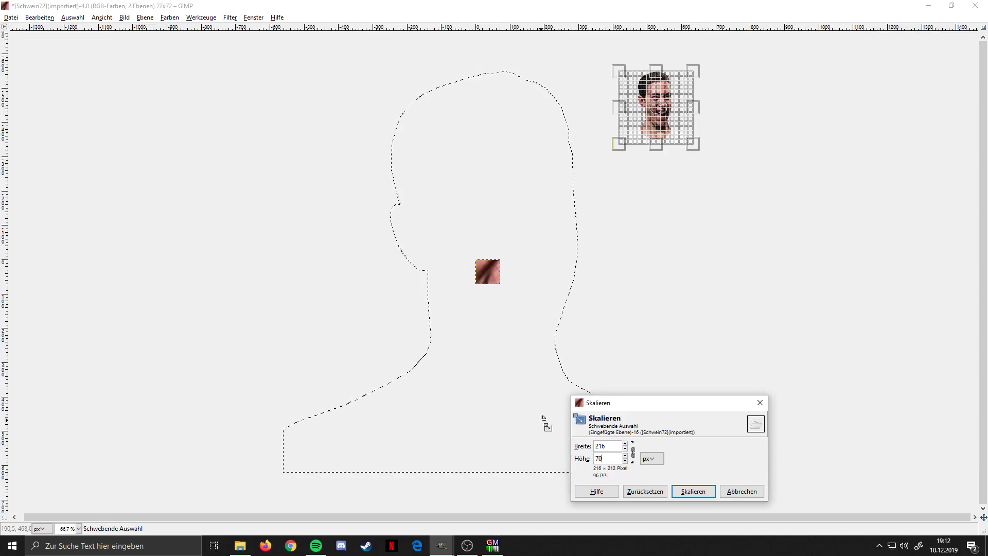
key("Return")
left_click(709, 493)
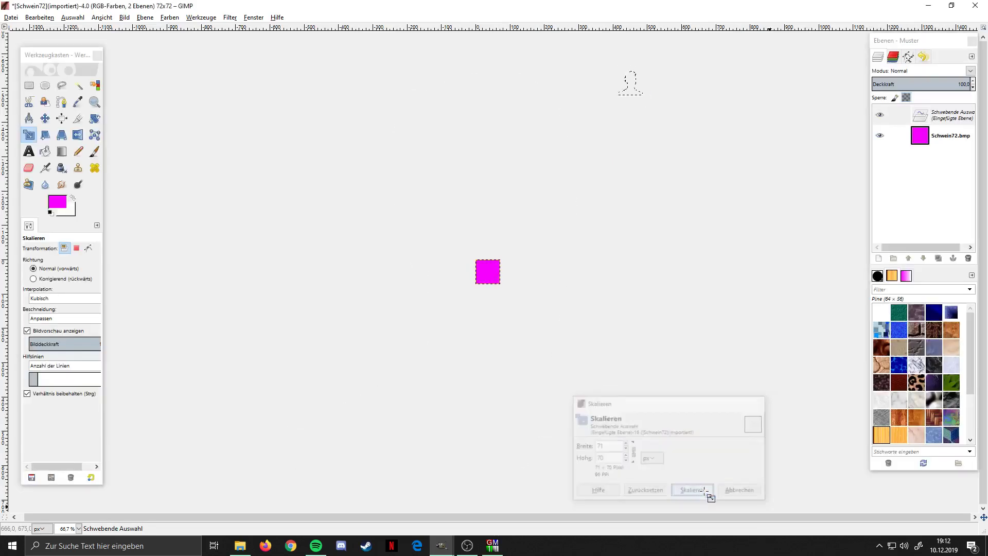
- Move the scaled cut-out onto the magenta square, its shirt resting on the frame's lower inner edge
left_click(45, 118)
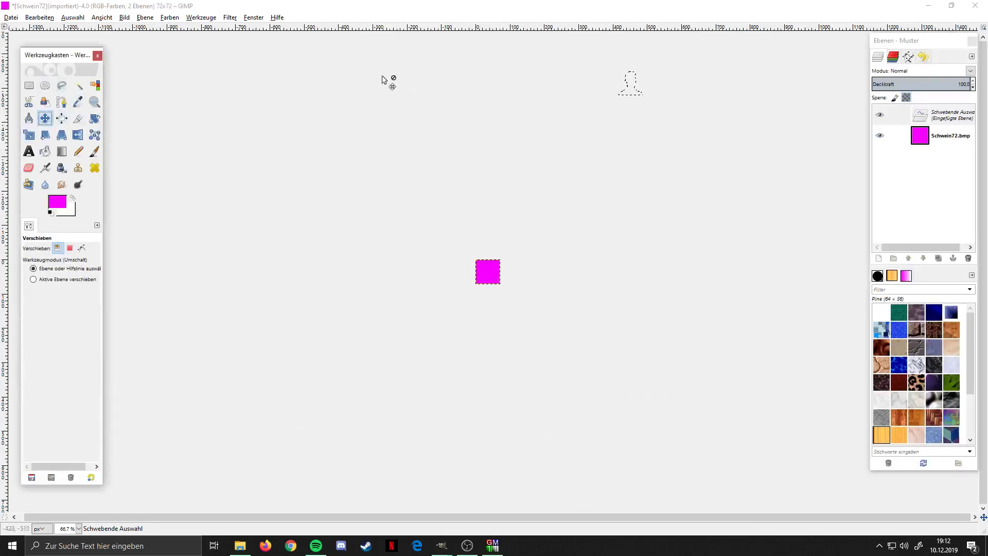
left_click_drag(632, 96, 494, 302)
key("1")
scroll(483, 296, "up", 5)
left_click(57, 248)
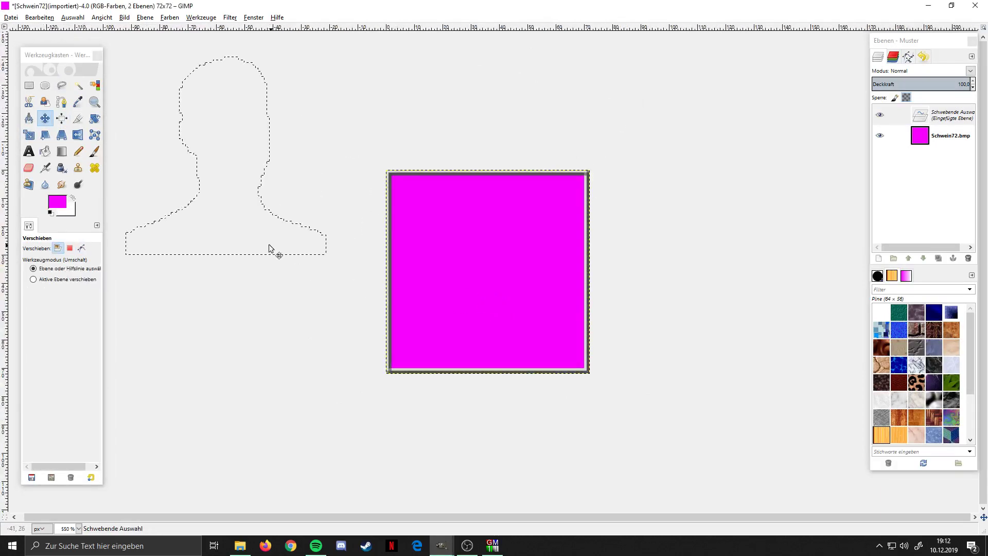
left_click_drag(274, 249, 505, 350)
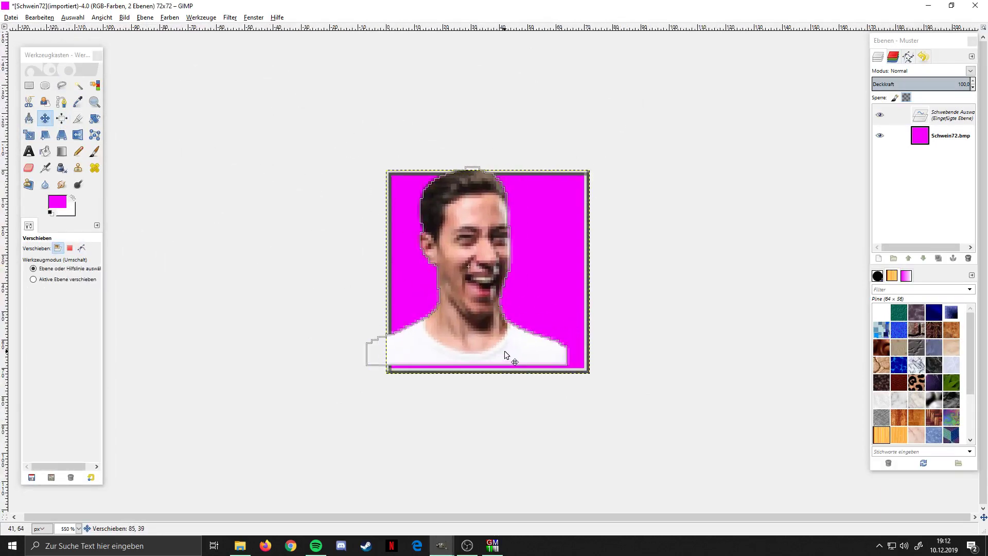
scroll(504, 350, "up", 3)
left_click_drag(552, 409, 475, 266)
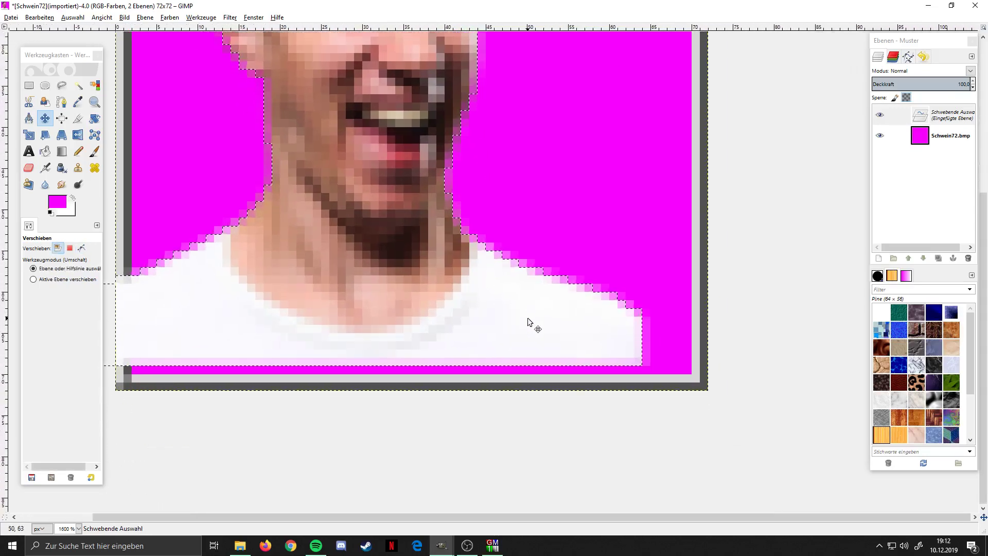
scroll(545, 331, "down", 1)
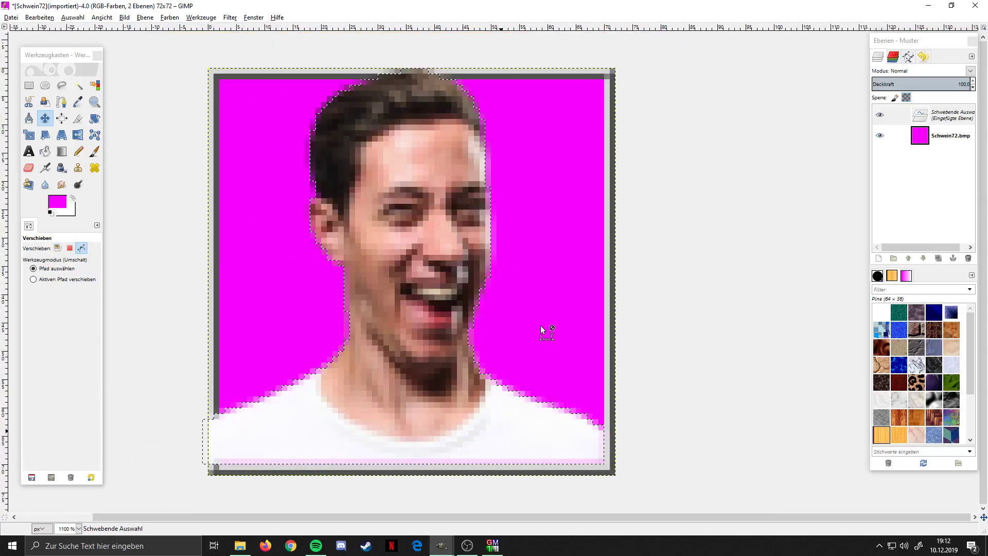
left_click_drag(245, 501, 277, 461)
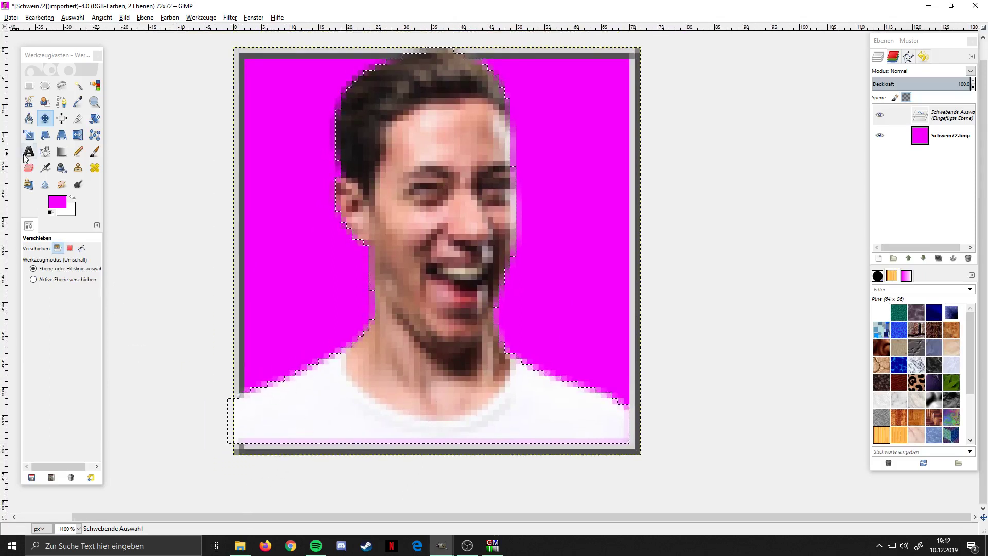
- Scale the floating cut-out proportionally to 68 × 66 px and move it inside the frame, flush with the lower inner edge
left_click(28, 135)
left_click(403, 390)
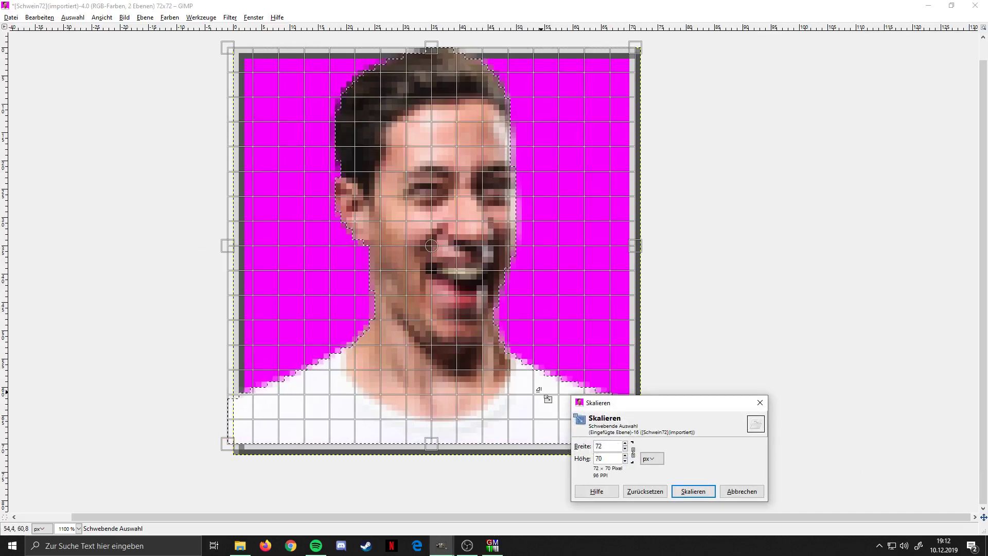
key("Tab")
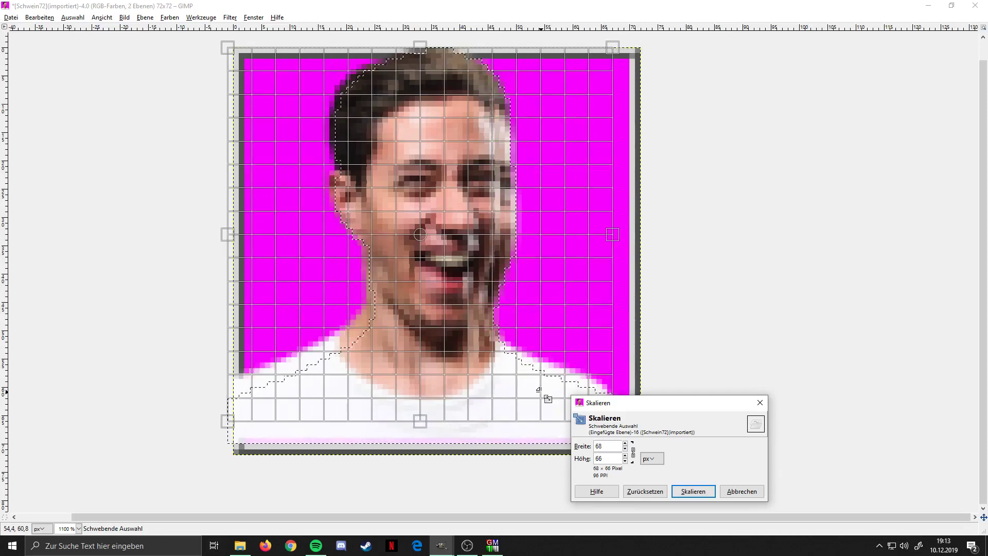
left_click(692, 491)
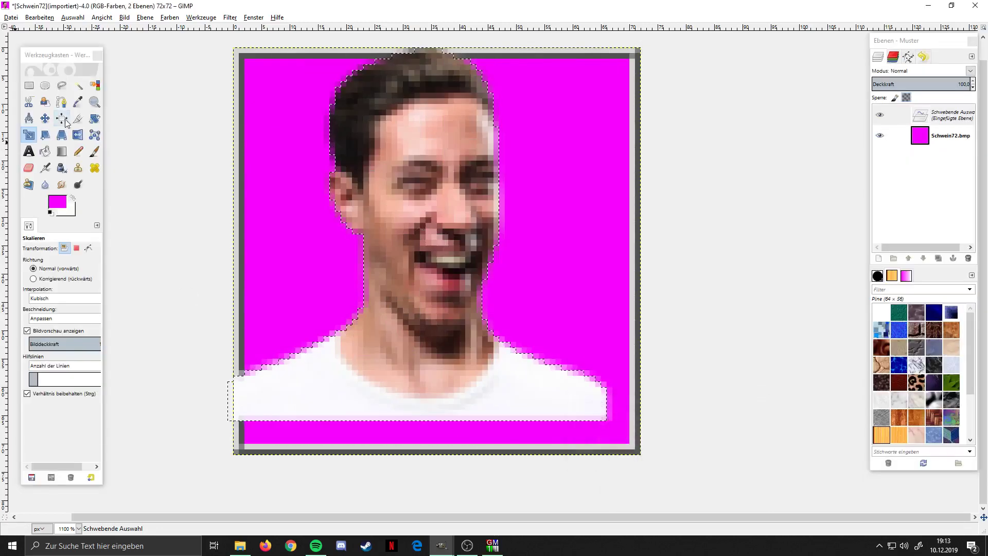
left_click_drag(449, 370, 474, 393)
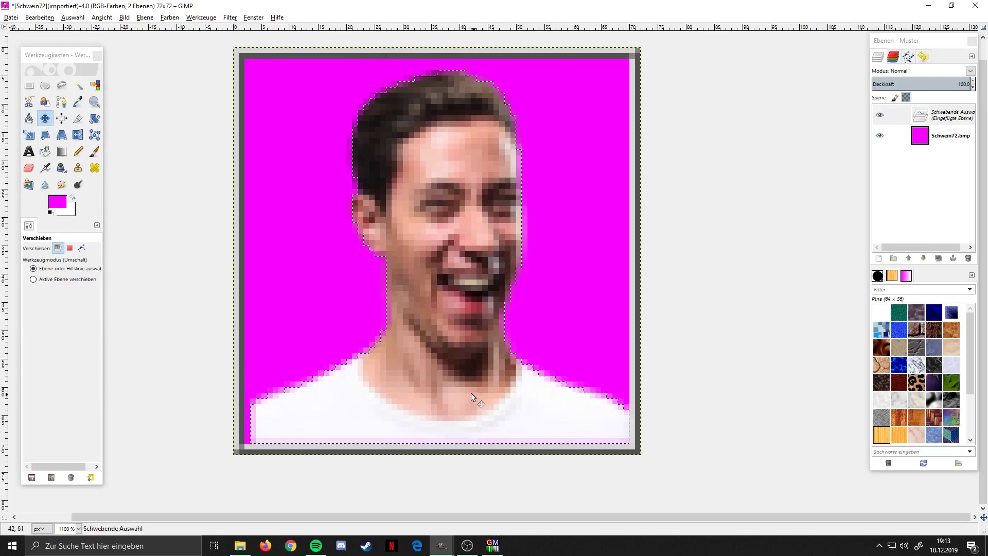
- Scale the floating cut-out proportionally to 69 × 67 px
left_click(29, 135)
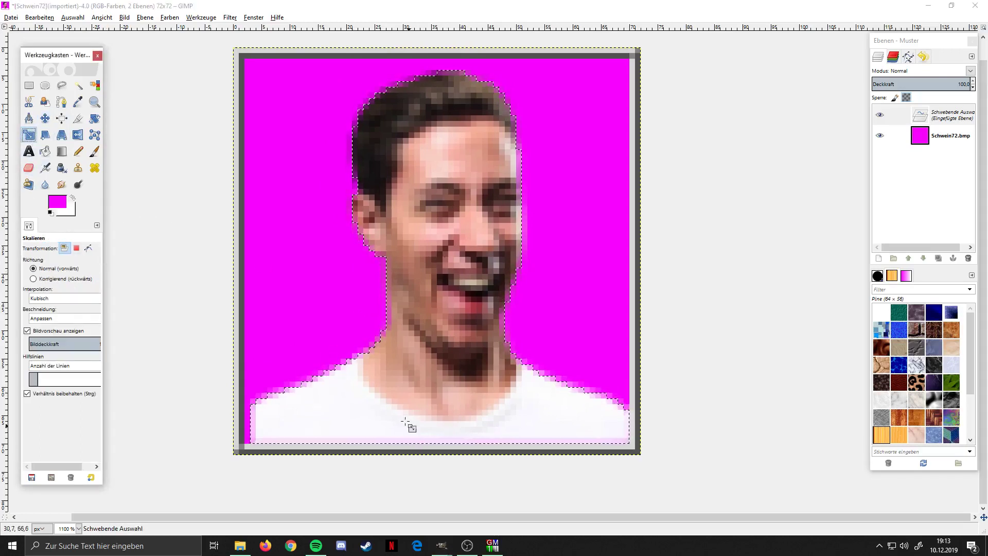
left_click(429, 399)
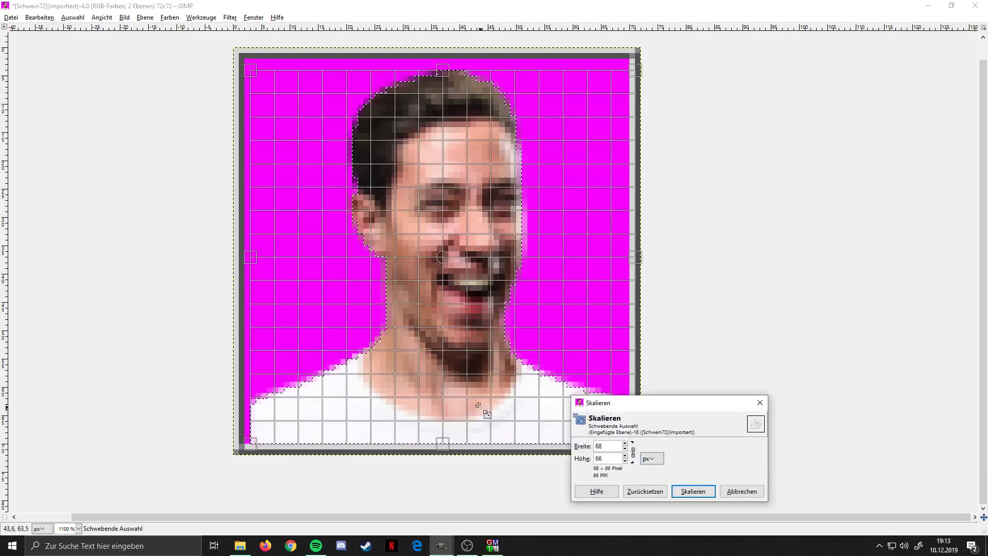
key("BackSpace")
type("9")
key("Tab")
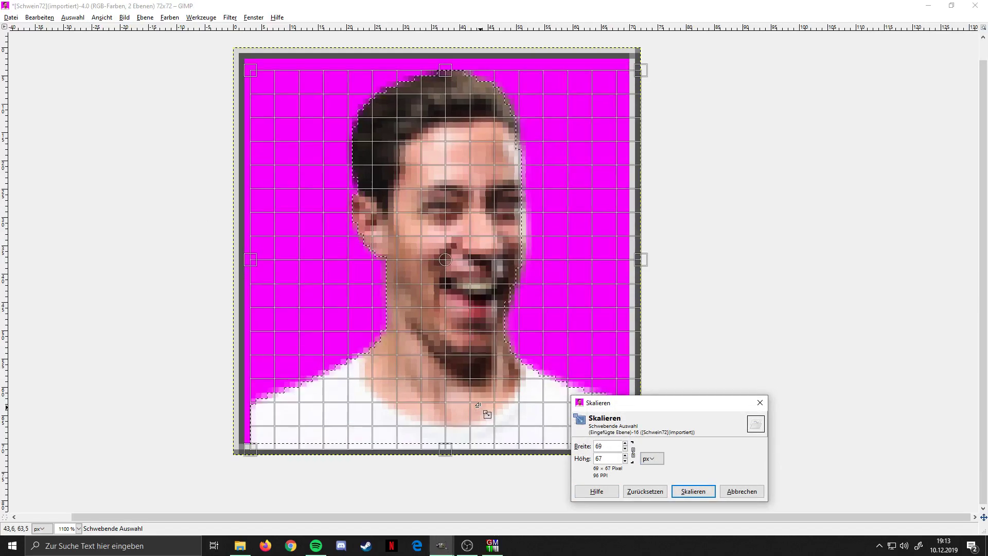
left_click(684, 494)
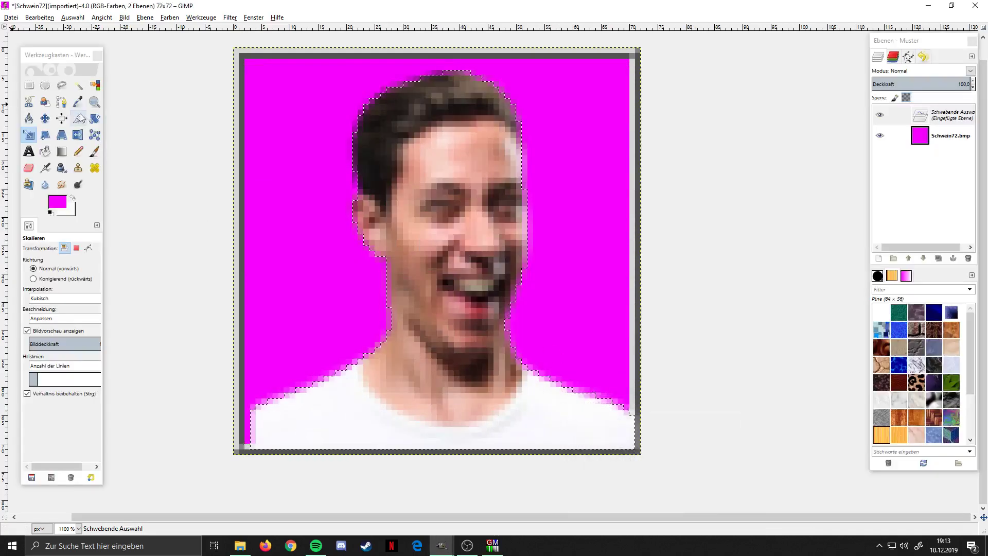
- Move the cut-out so it fills the magenta area's width without covering the frame, and anchor it to the Schwein72.bmp layer
key("m")
left_click_drag(488, 416, 482, 412)
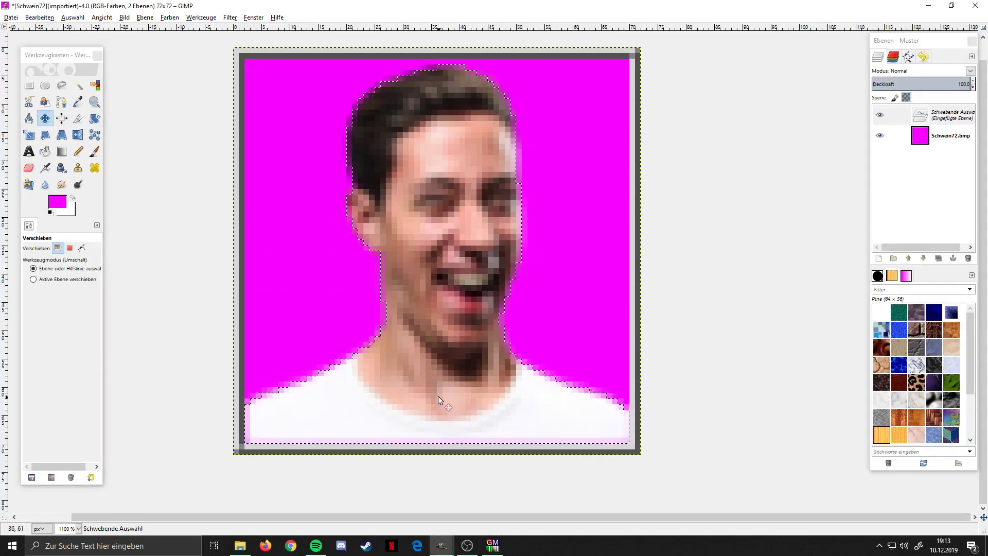
key("alt")
scroll(400, 340, "down", 2)
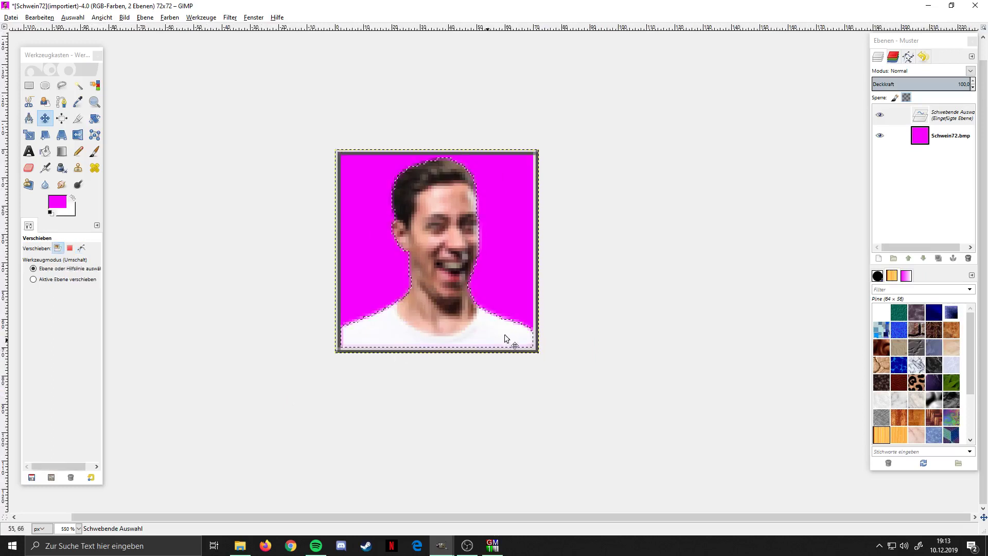
left_click(521, 248)
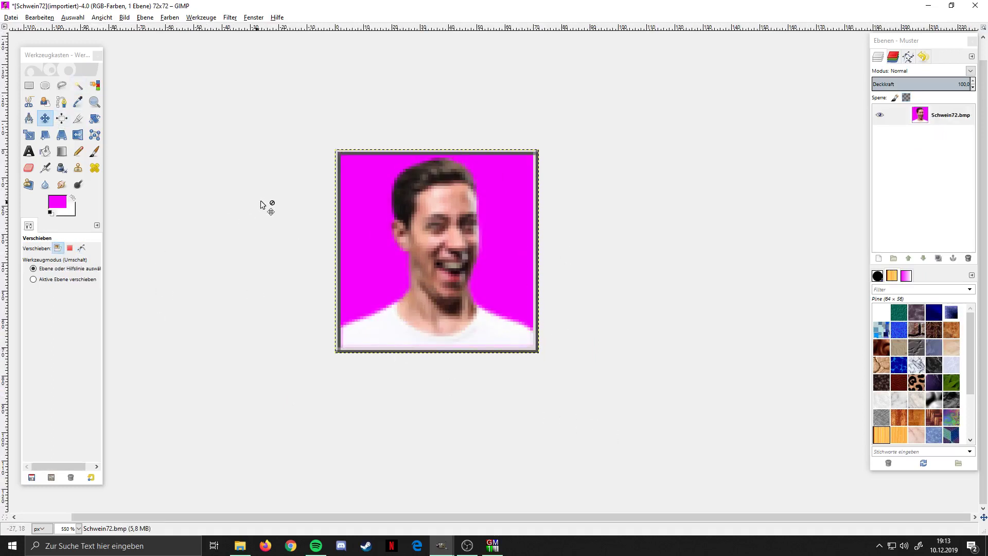
- Export the finished 72 × 72 portrait as HOB72.bmp into D:\Stronghold Crusader Mods\Stronghold Crusader Hänno, keeping the default BMP options
left_click(11, 17)
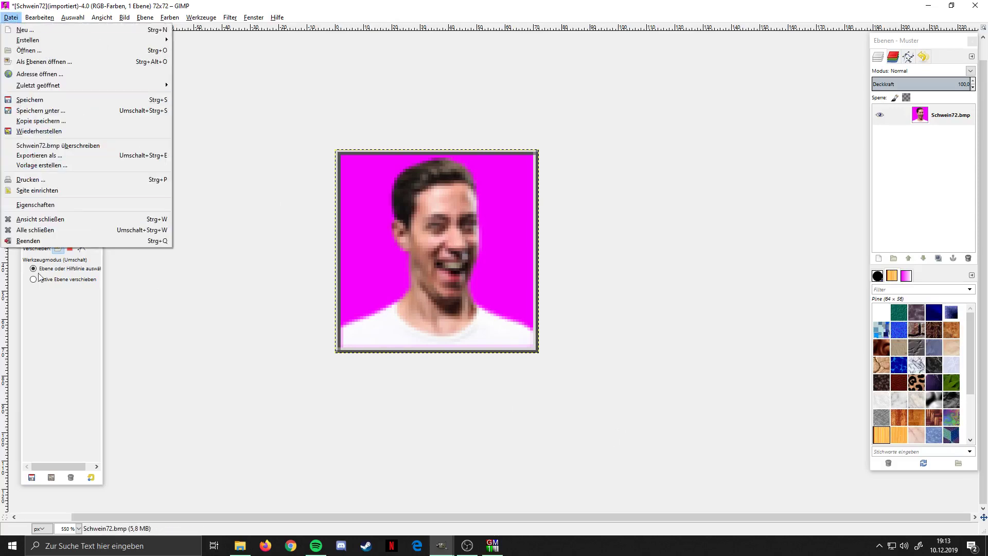
left_click(56, 157)
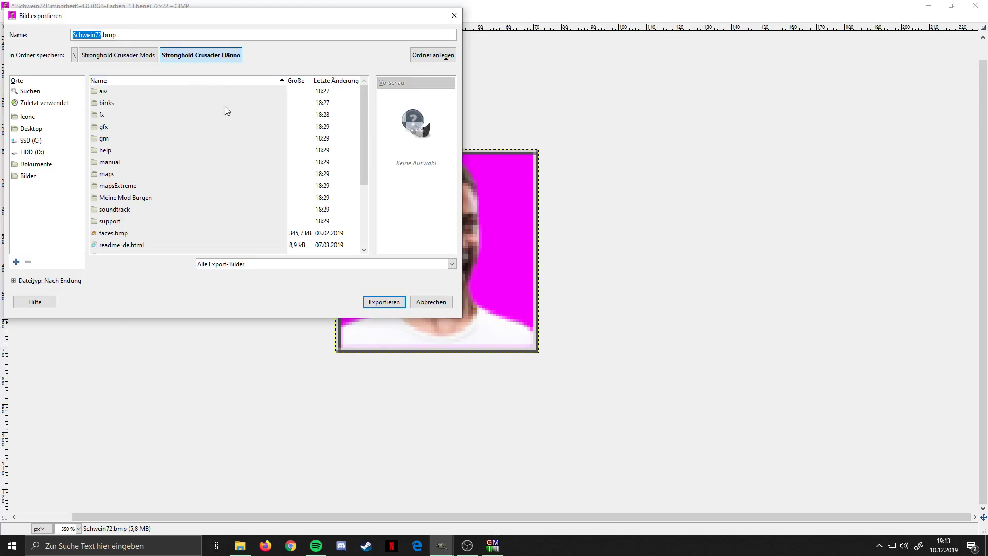
left_click(25, 153)
double_click(120, 221)
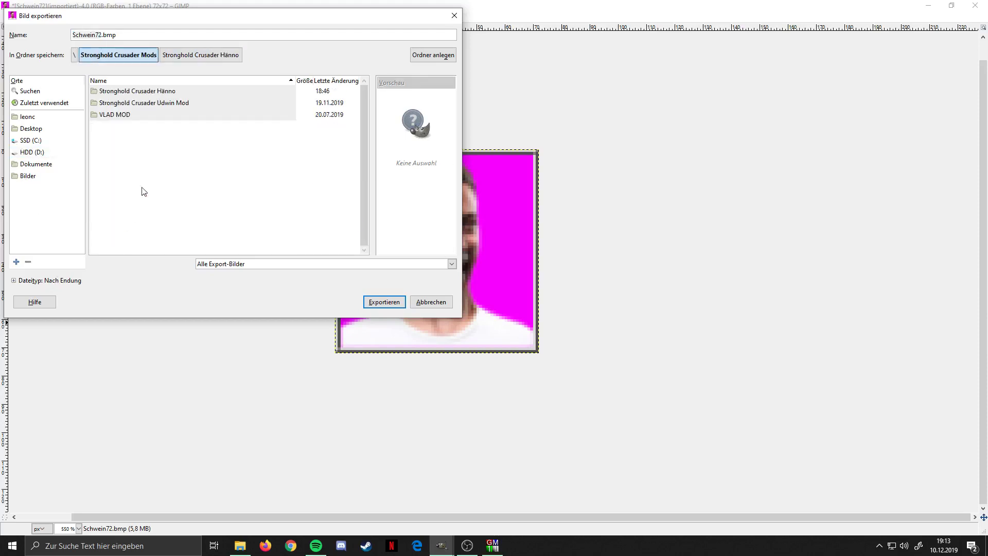
double_click(176, 92)
scroll(184, 183, "down", 5)
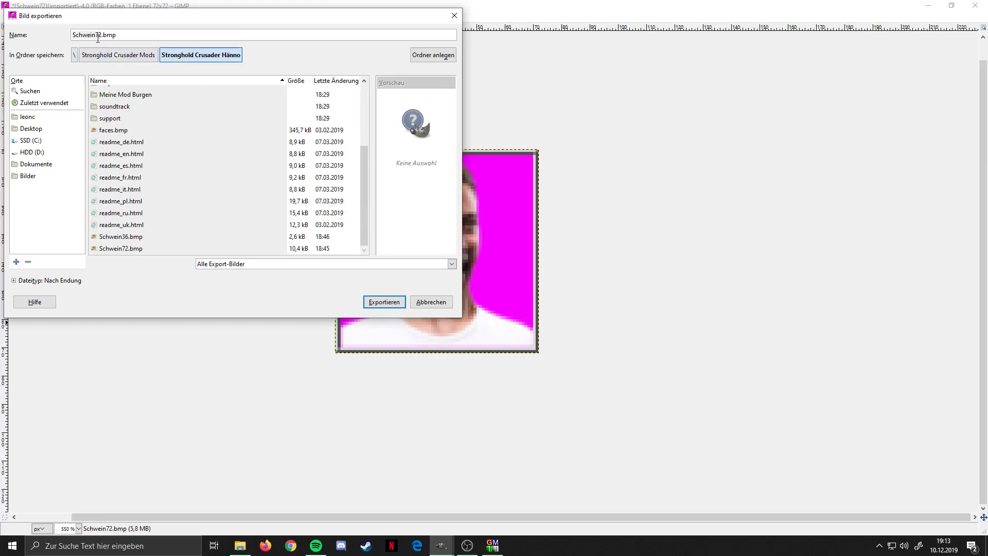
key("BackSpace")
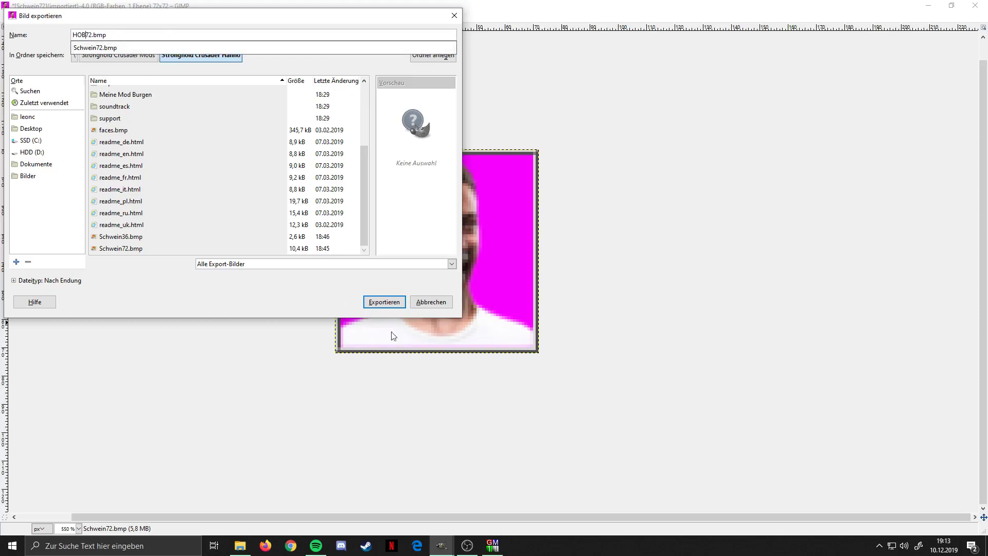
left_click(387, 306)
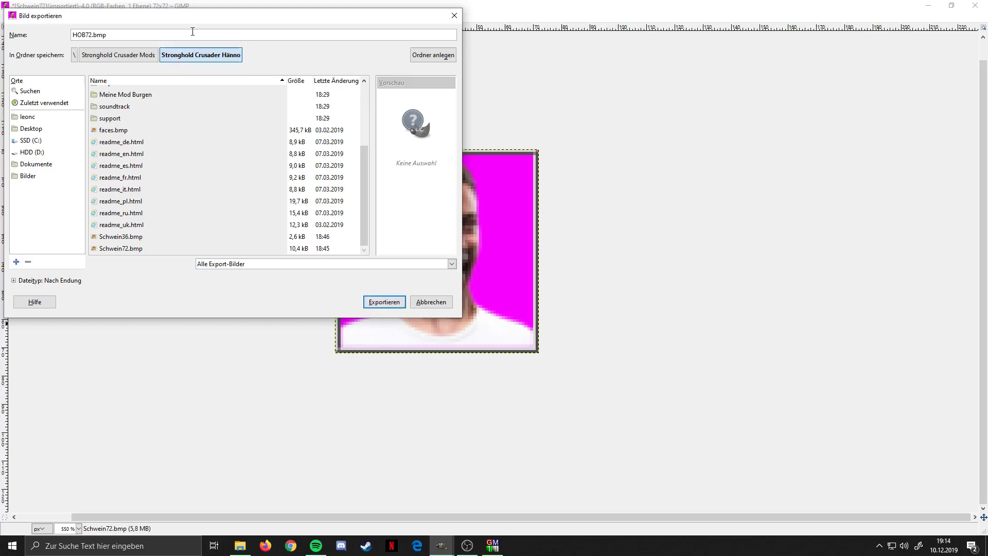
left_click(399, 303)
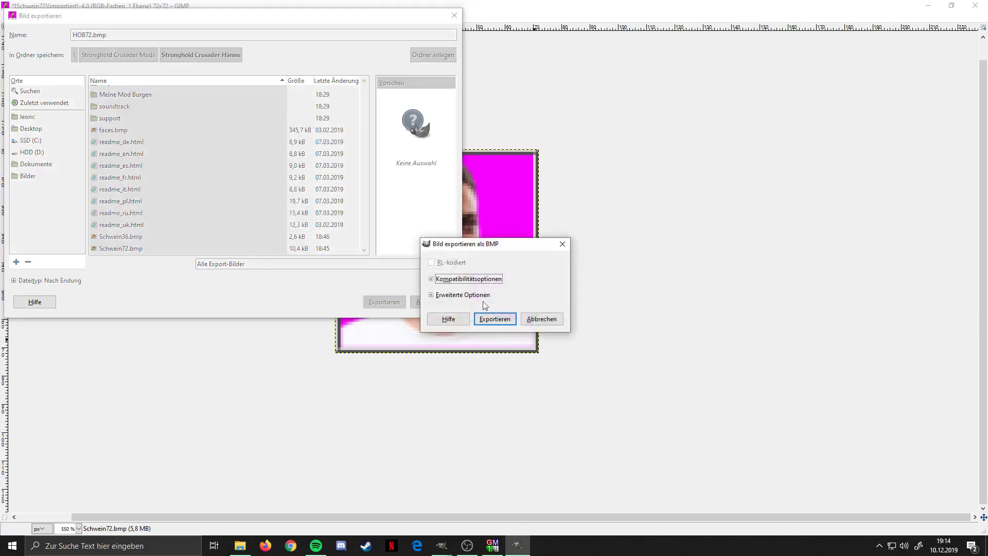
left_click(505, 323)
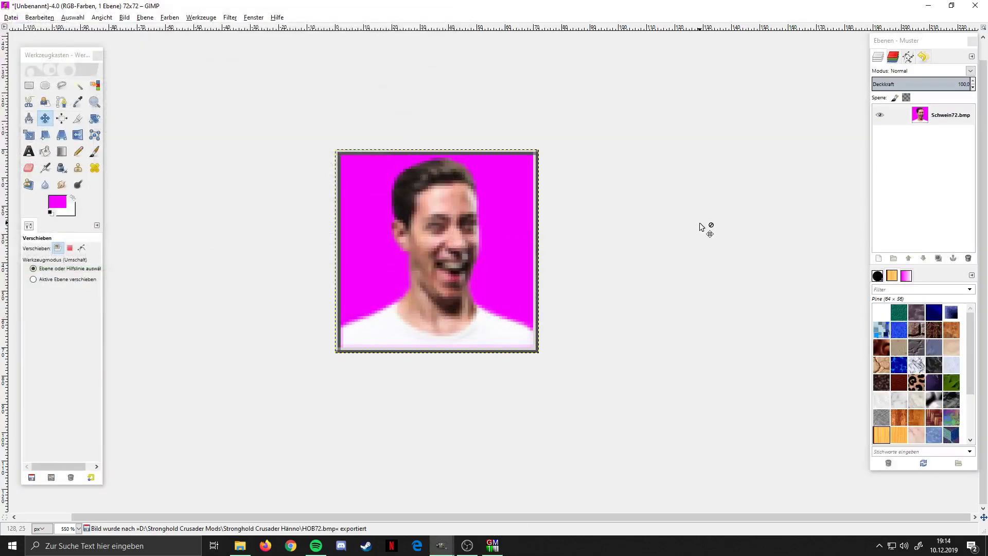
- Switch to the magenta Schwein36 image and paste the copied cut-out photo into it as a floating selection
mouse_move(441, 546)
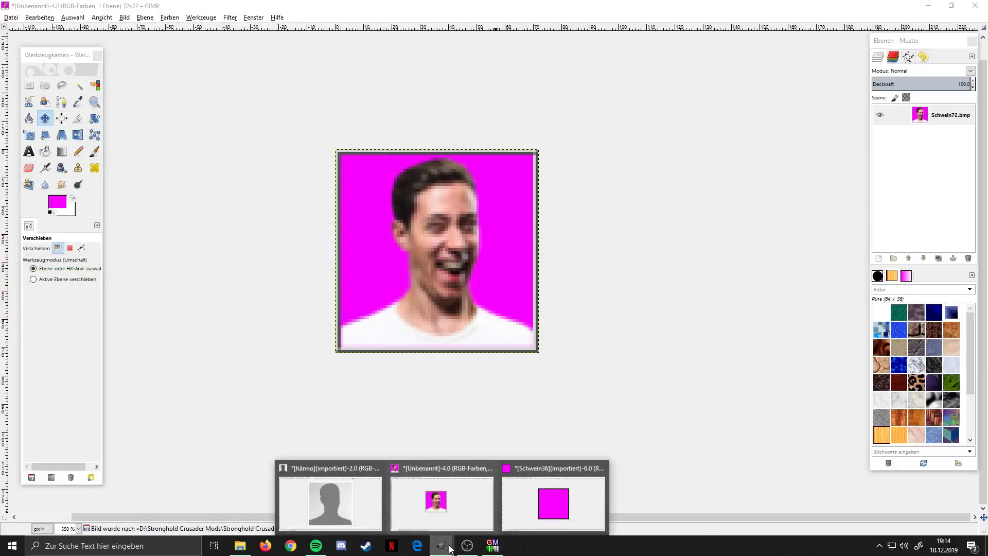
left_click(550, 509)
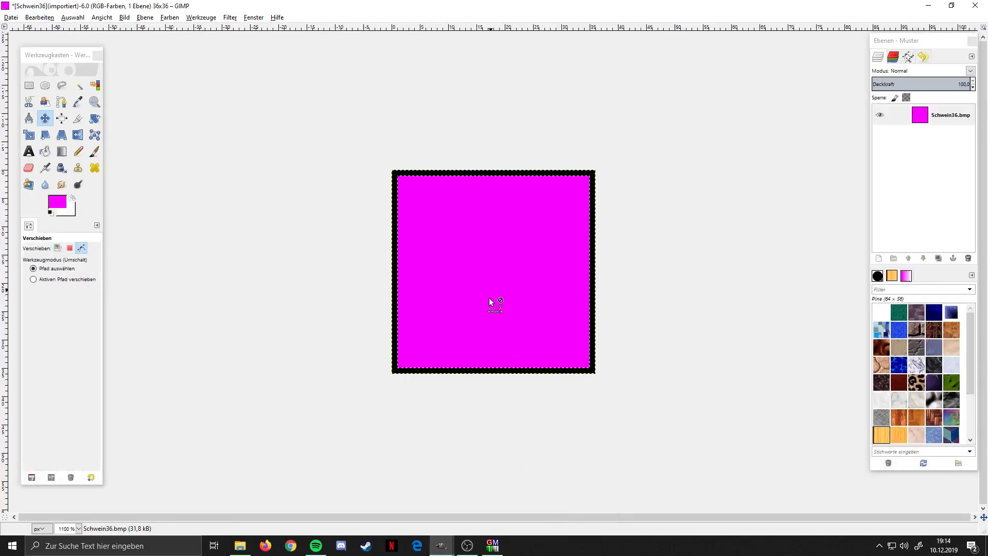
key("ctrl+v")
scroll(526, 365, "down", 7)
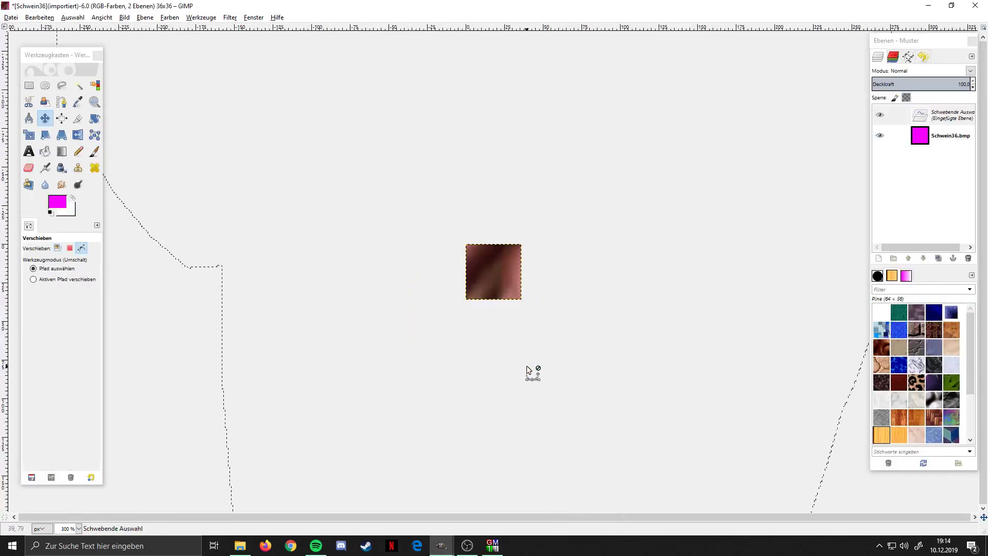
scroll(527, 365, "down", 1)
- Scale the floating cut-out proportionally to 34 × 33 px
key("shift+s")
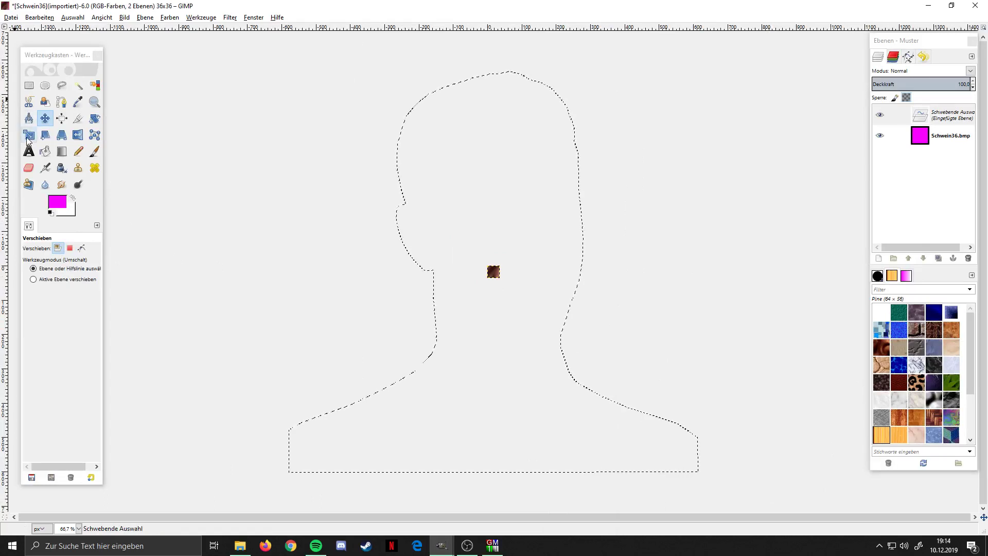
left_click(617, 451)
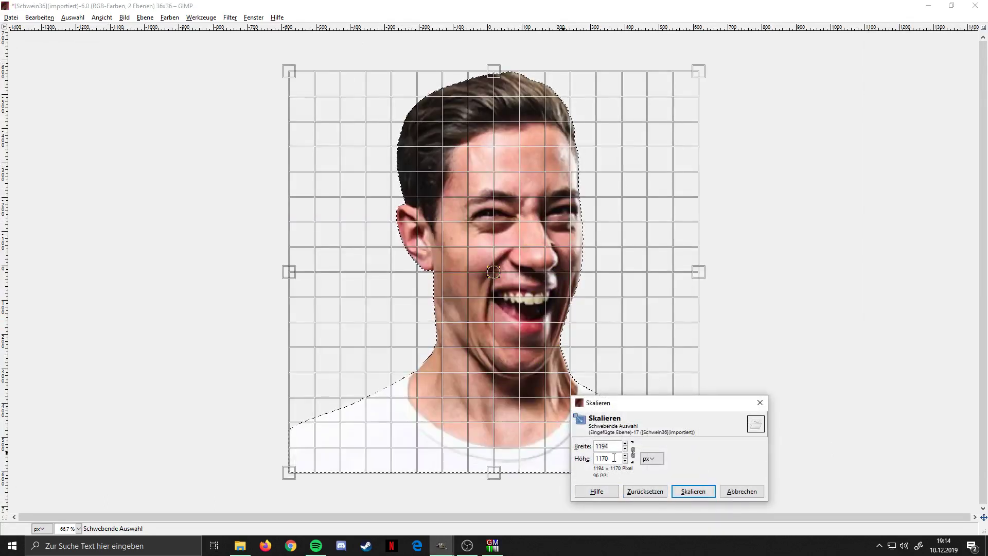
type("34")
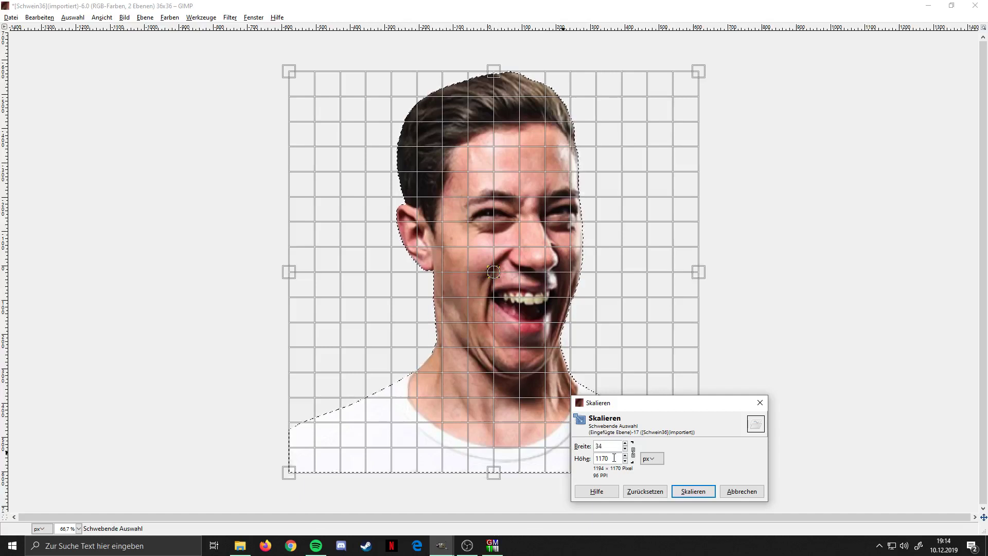
left_click(614, 458)
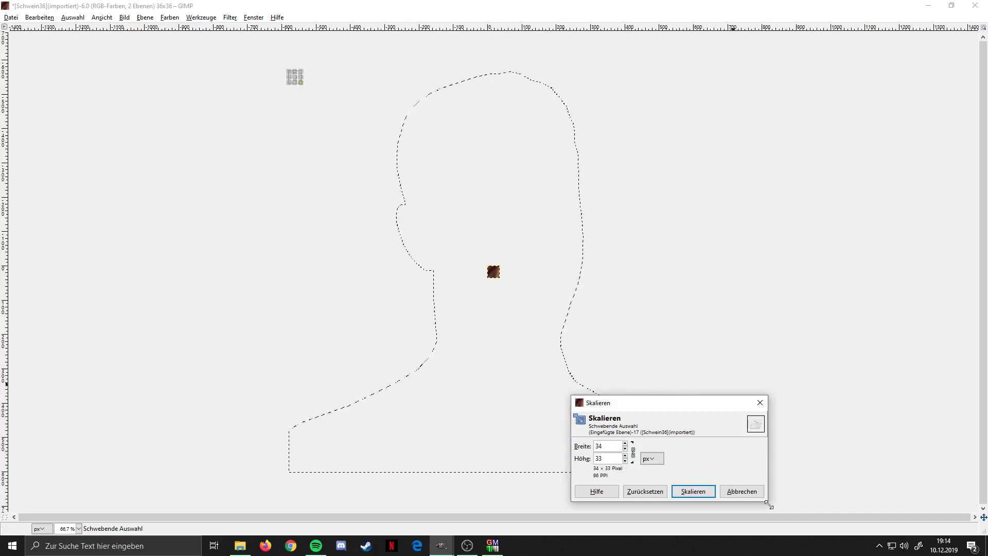
left_click(692, 489)
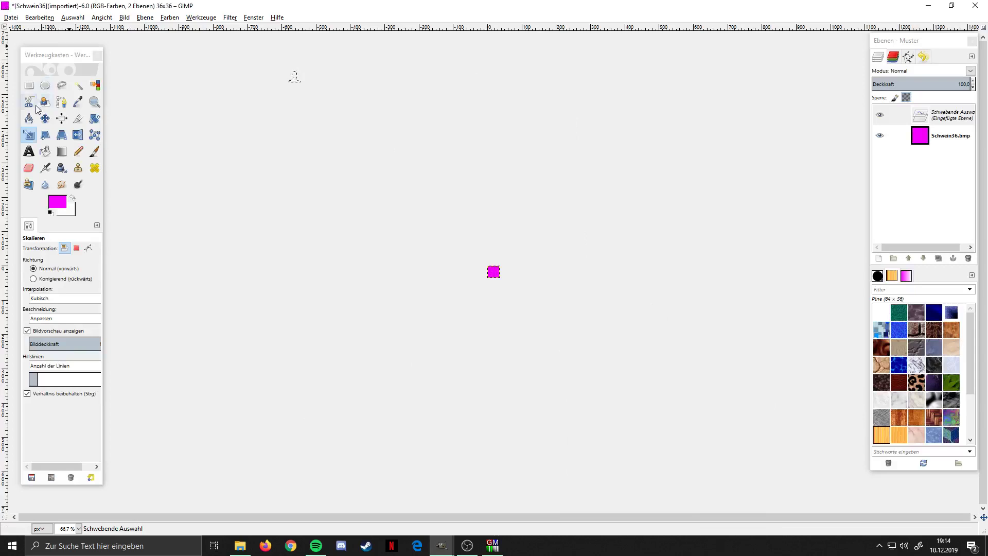
- Move the scaled cut-out onto the small magenta square, centred inside the black frame with the shirt flush against the lower inner edge
left_click(45, 123)
key("1")
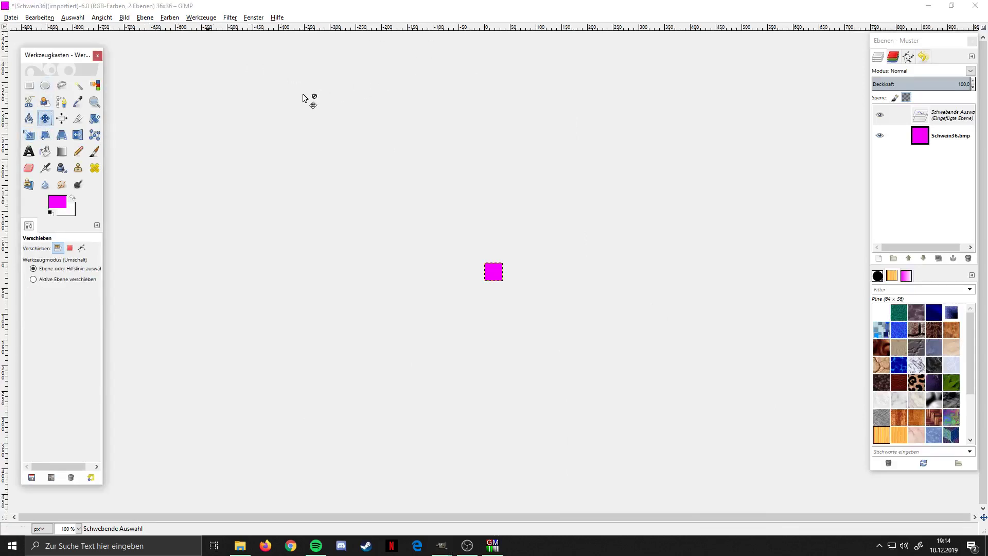
left_click_drag(284, 86, 354, 197)
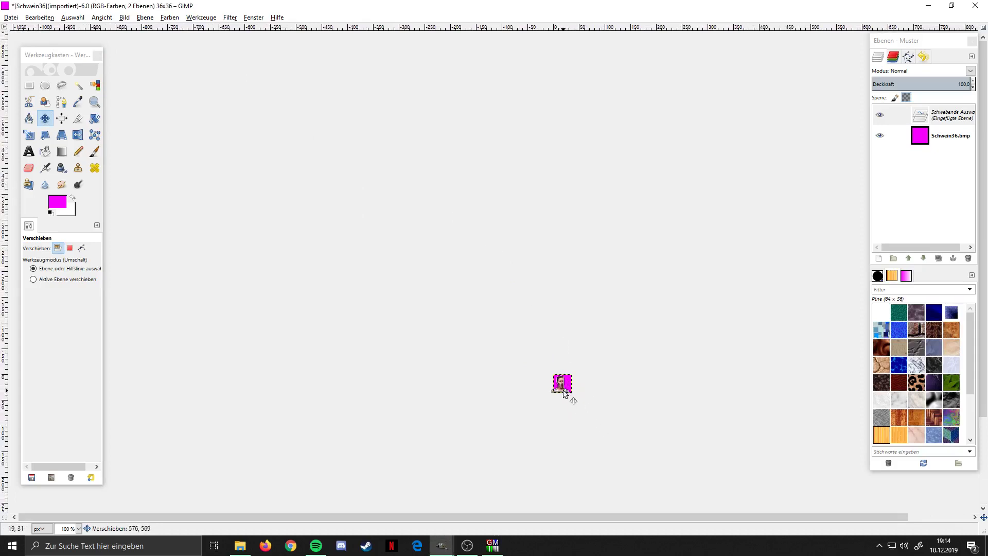
scroll(569, 407, "up", 3)
scroll(569, 407, "up", 5)
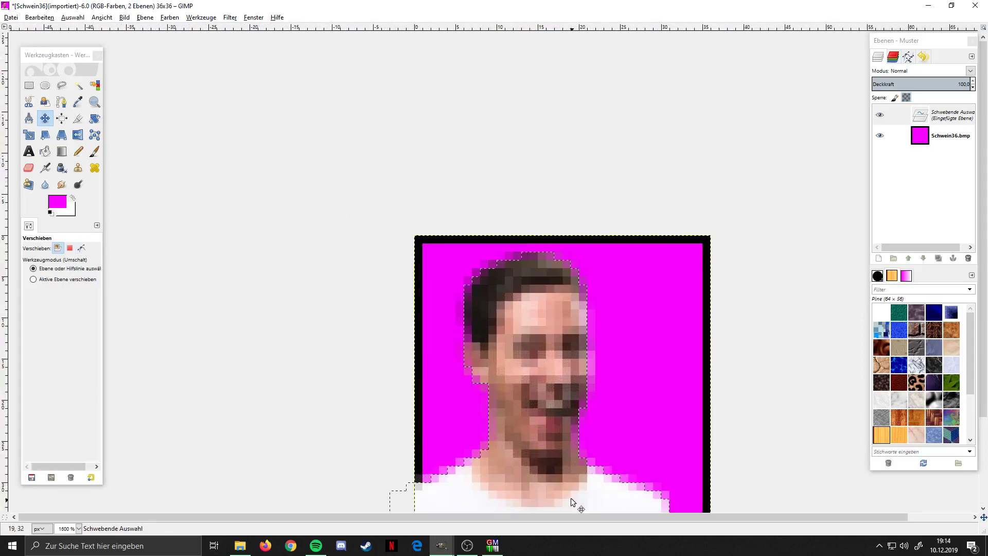
left_click_drag(535, 369, 571, 376)
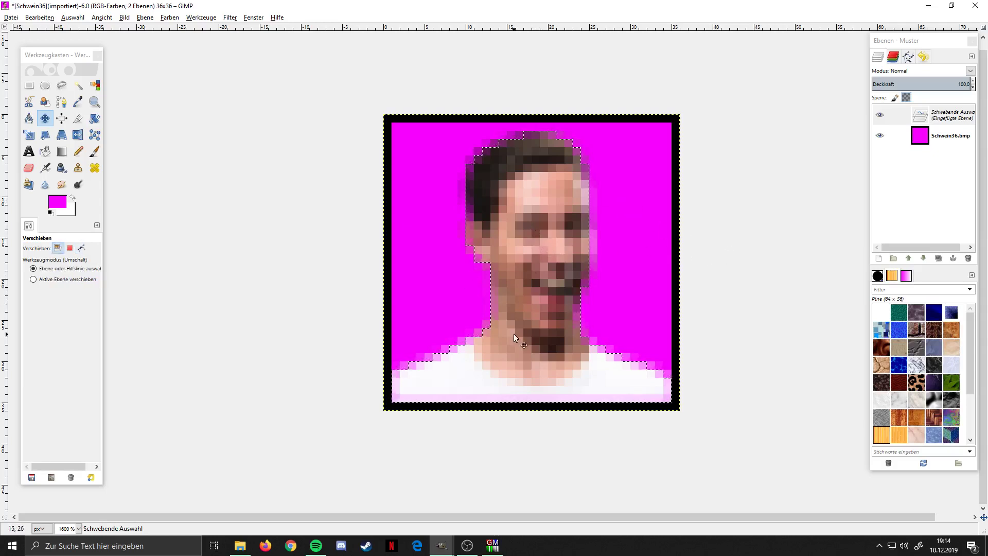
scroll(512, 333, "down", 2)
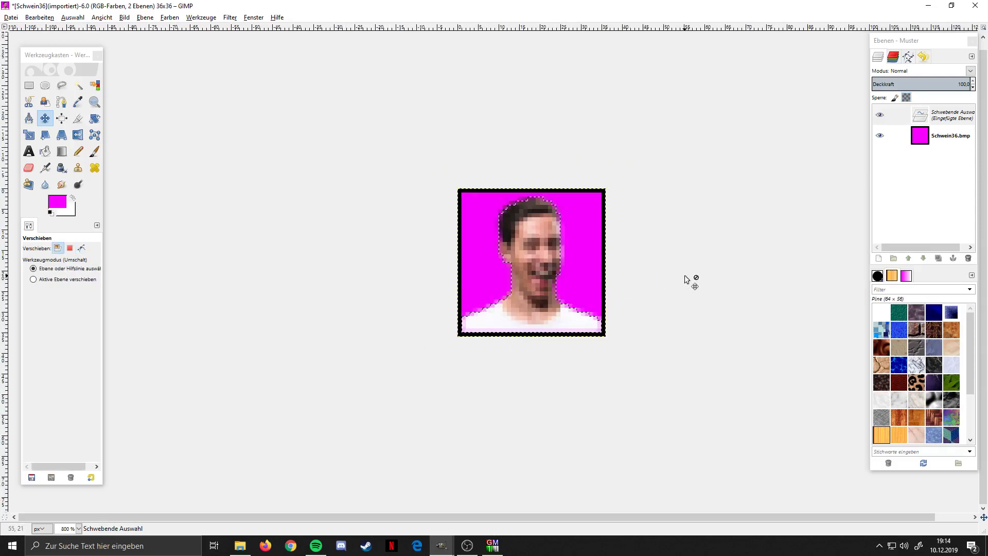
left_click_drag(658, 247, 699, 297)
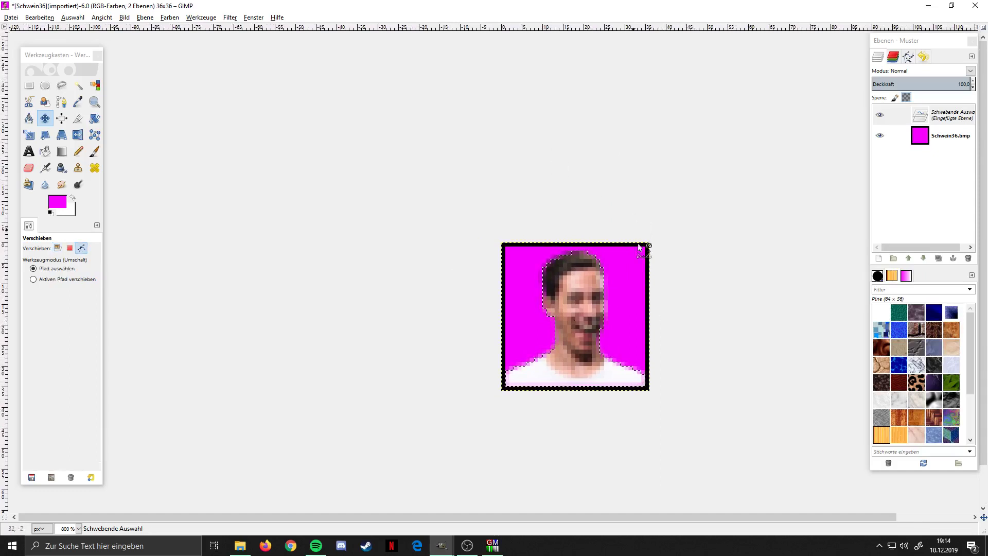
scroll(641, 247, "down", 1, "ctrl")
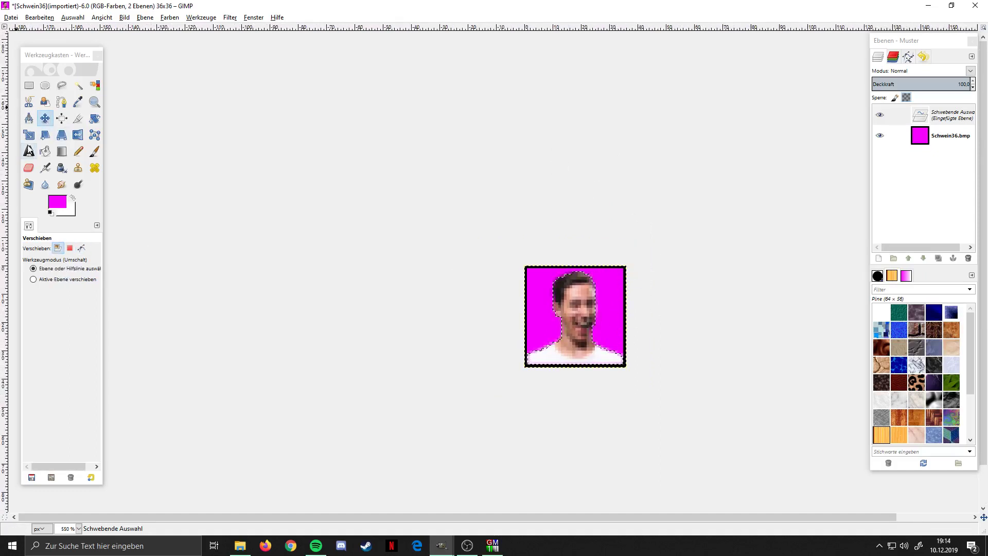
- Start exporting the small 36 × 36 portrait and name the export file HOB36.bmp
left_click(17, 20)
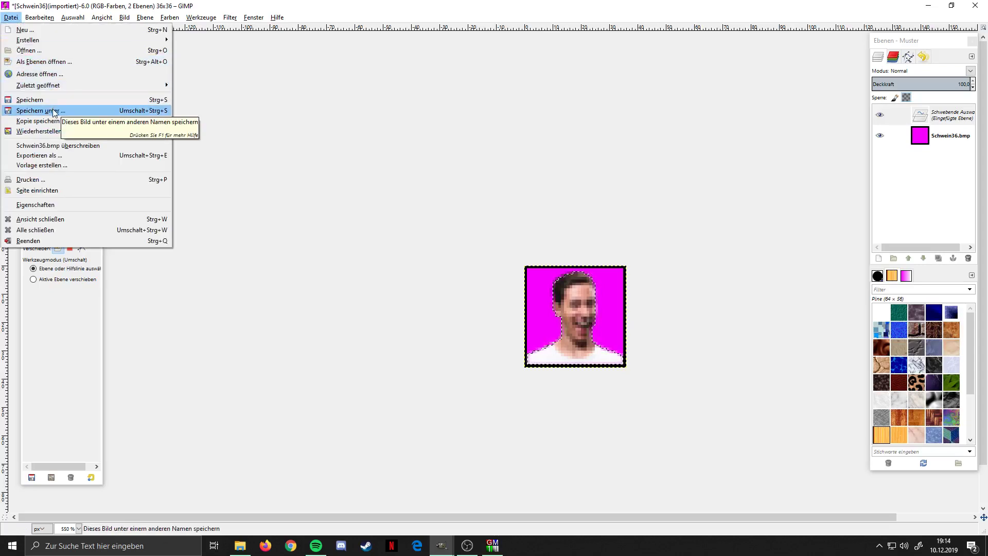
left_click(47, 155)
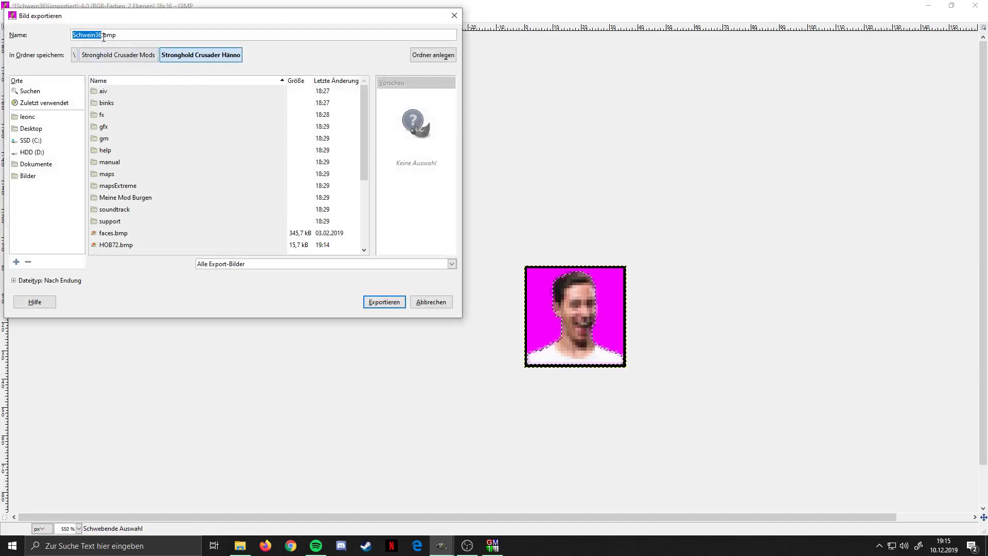
left_click(100, 37)
key("BackSpace")
key("BackSpace")
key("BackSpace")
key("BackSpace")
key("BackSpace")
key("BackSpace")
key("BackSpace")
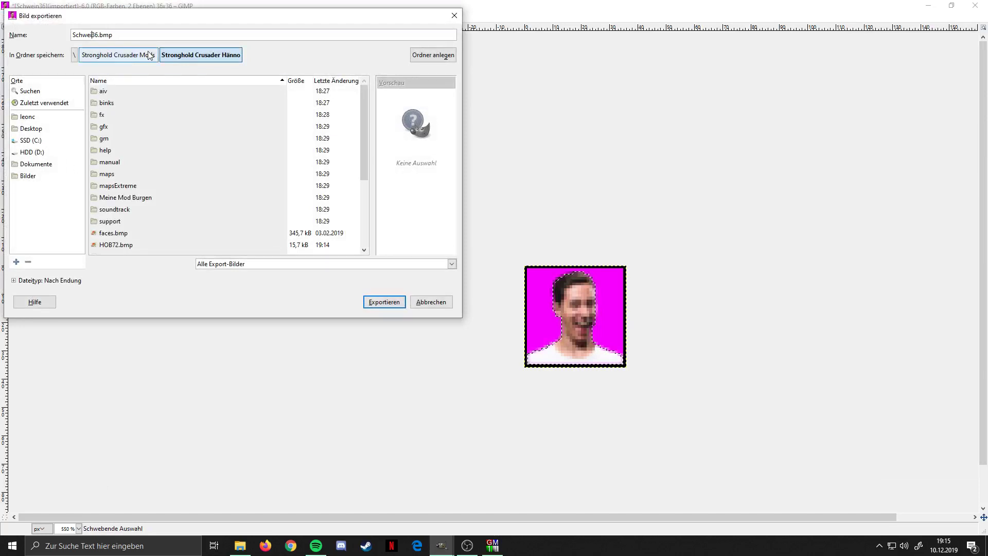
type("HOB36")
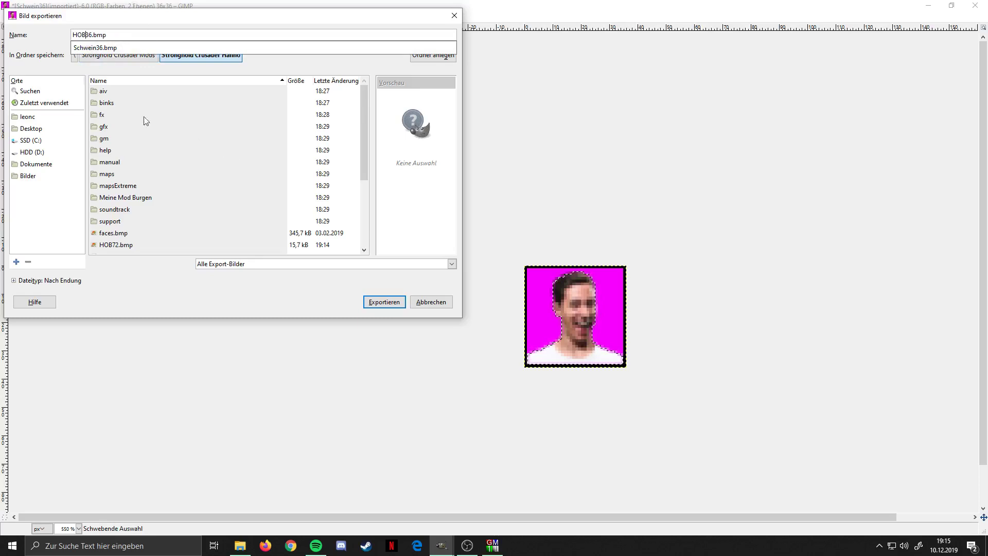
- Choose D:\Stronghold Crusader Mods\Stronghold Crusader Hänno as the destination and export the small portrait with the default BMP options
left_click(29, 152)
double_click(135, 221)
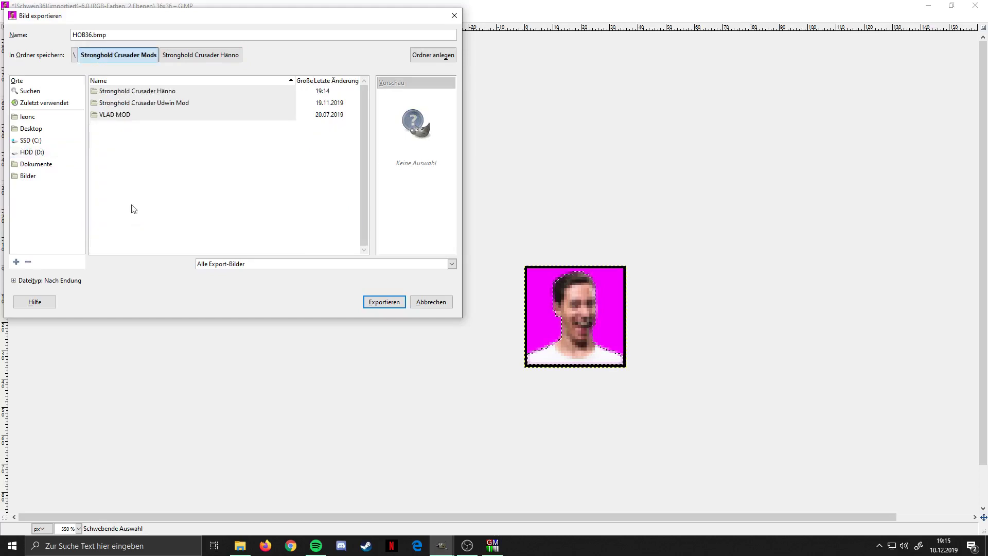
double_click(139, 91)
scroll(244, 201, "down", 5)
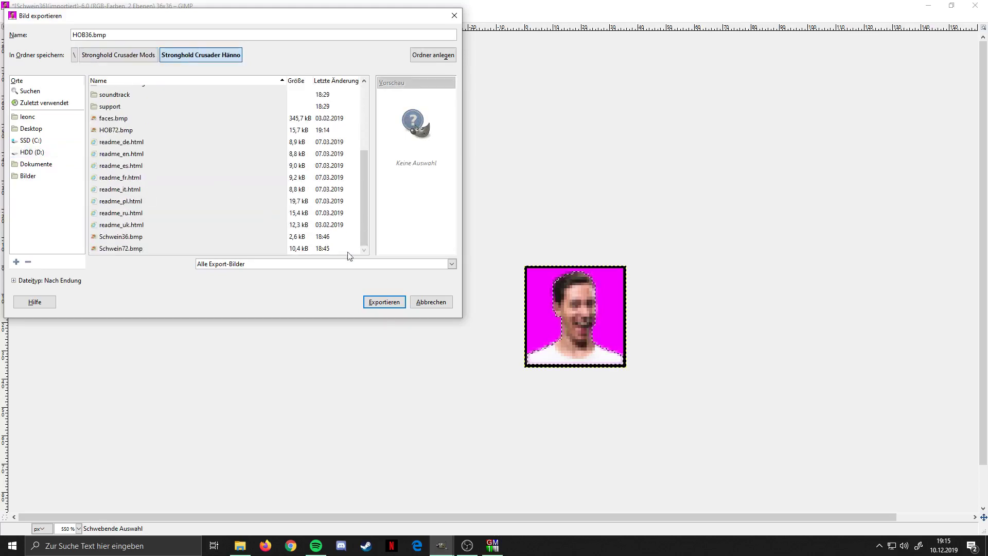
left_click(366, 297)
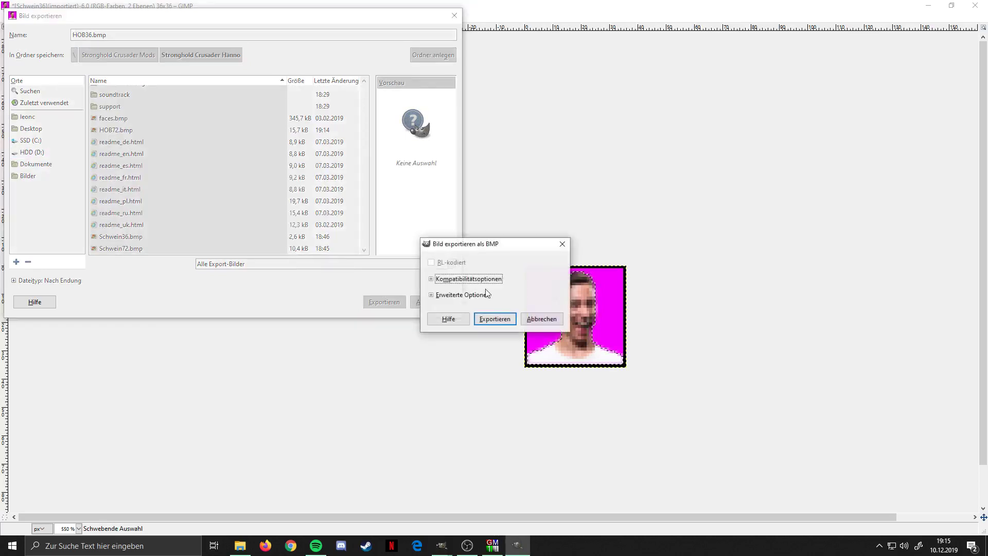
left_click(495, 318)
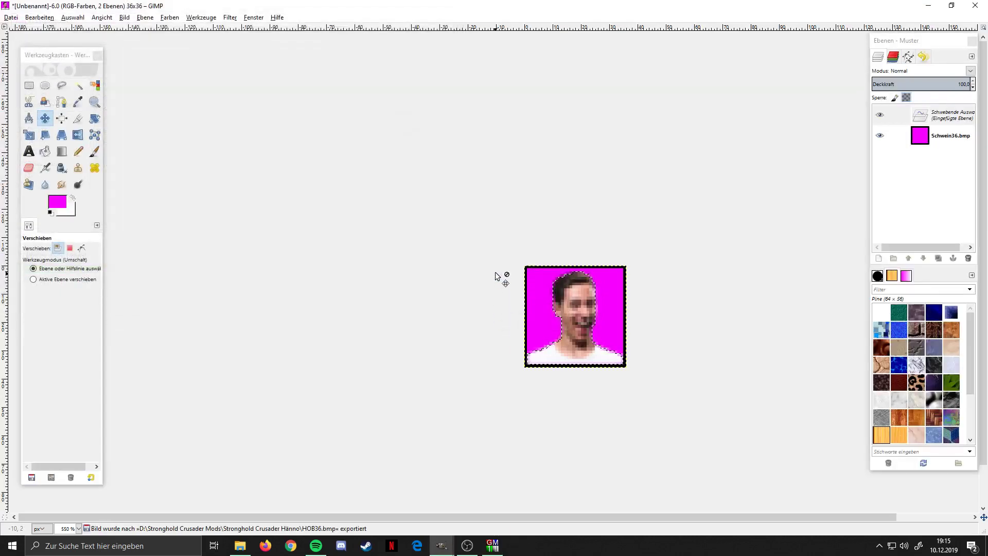
- Close the two portrait images and the hänno photo, discarding their unsaved changes, and quit GIMP
left_click(977, 8)
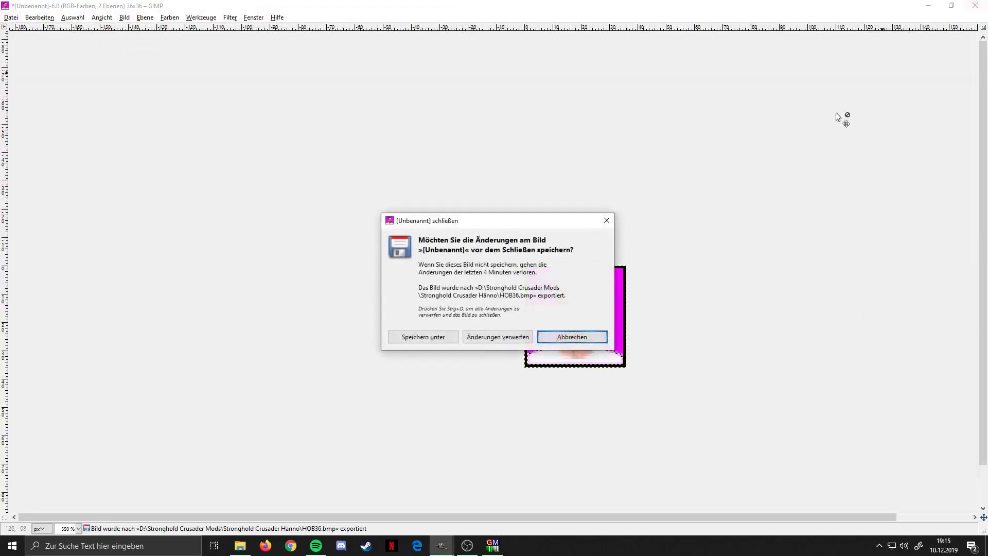
left_click(499, 335)
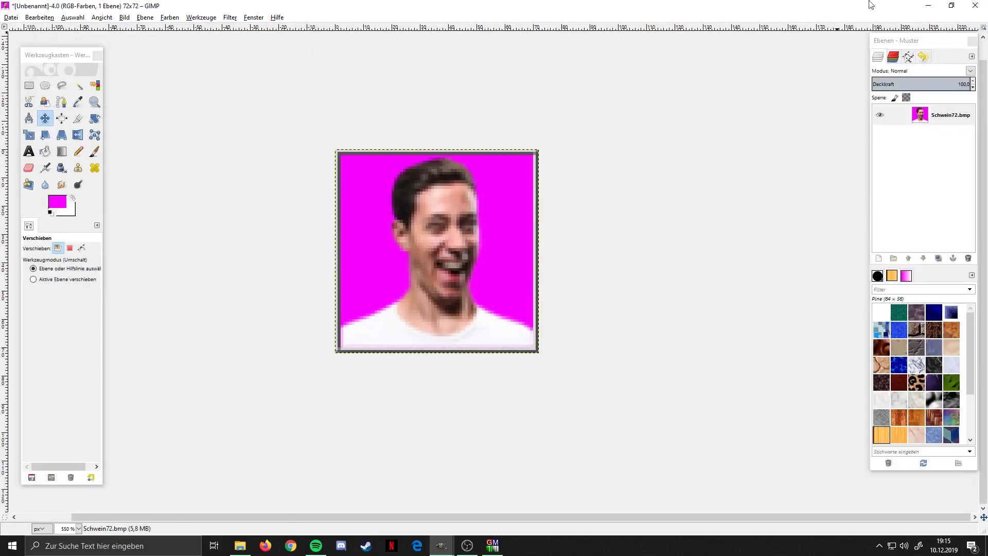
left_click(974, 6)
left_click(494, 338)
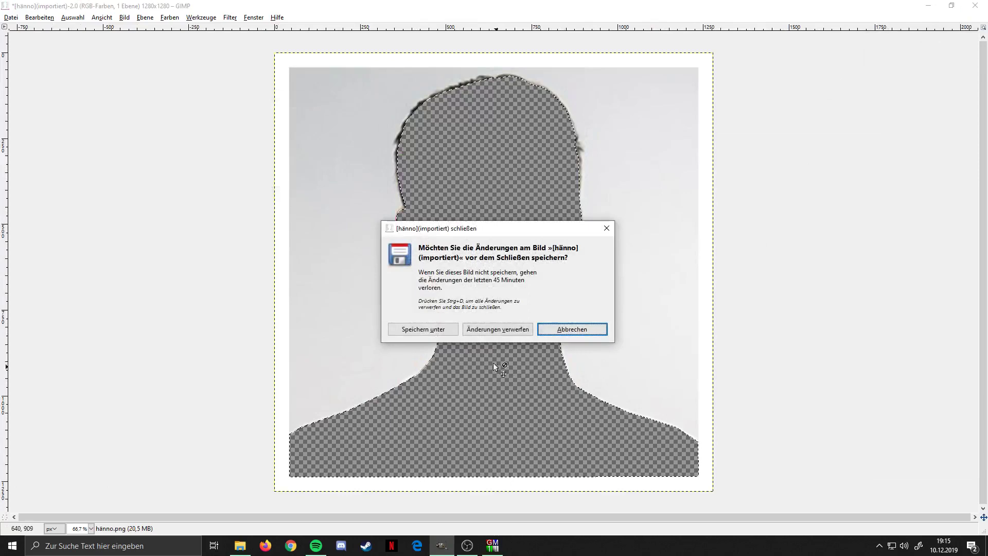
left_click(499, 332)
left_click(979, 14)
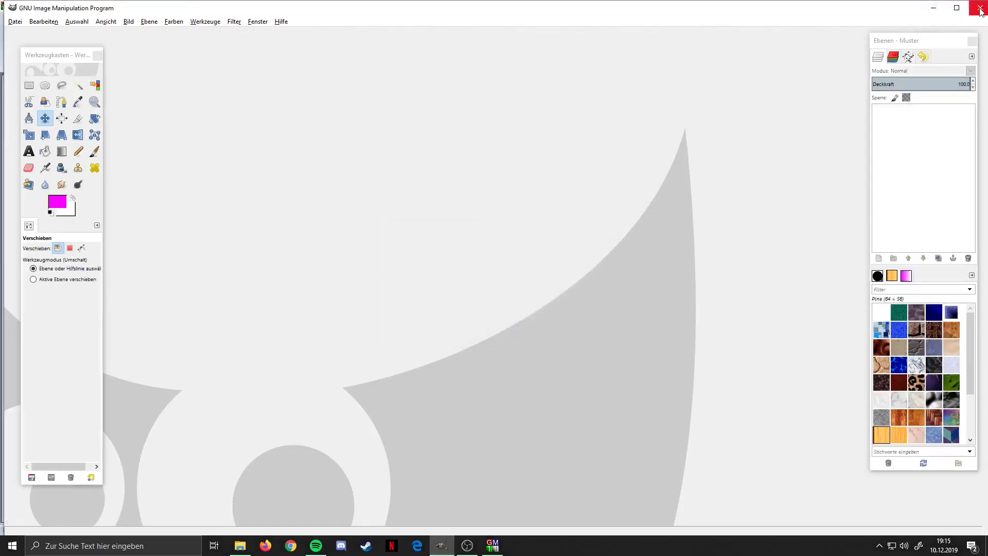
- In Stronghold Image Toolbox, replace the selected small 36 × 36 Schwein portrait with HOB36.bmp from the Stronghold Crusader Hänno folder
scroll(476, 468, "down", 1)
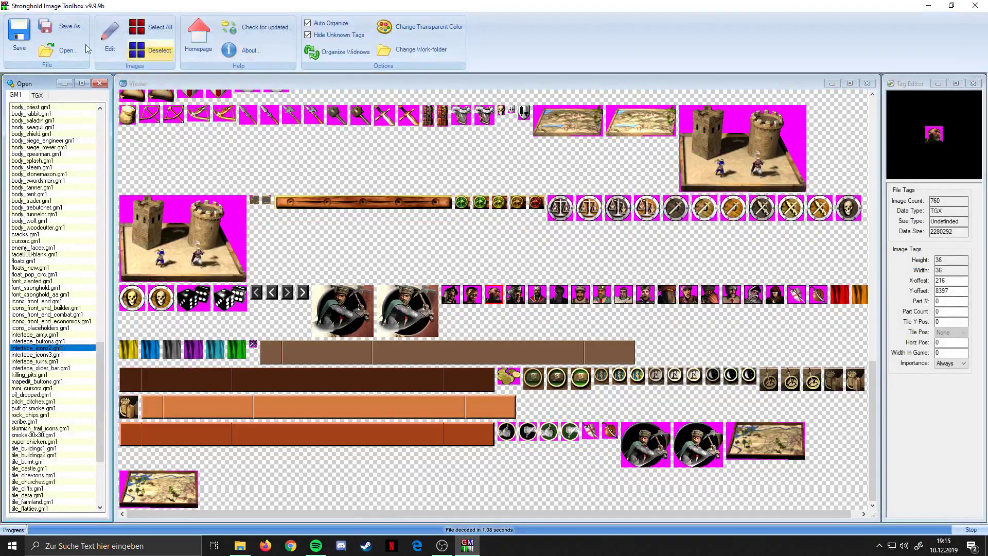
scroll(481, 316, "up", 3)
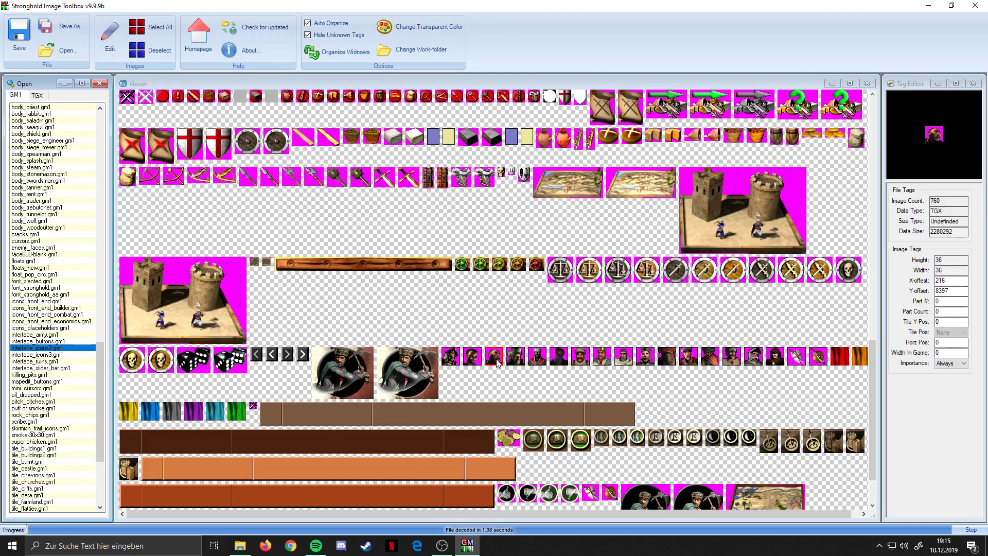
scroll(496, 359, "up", 6)
scroll(496, 359, "down", 9)
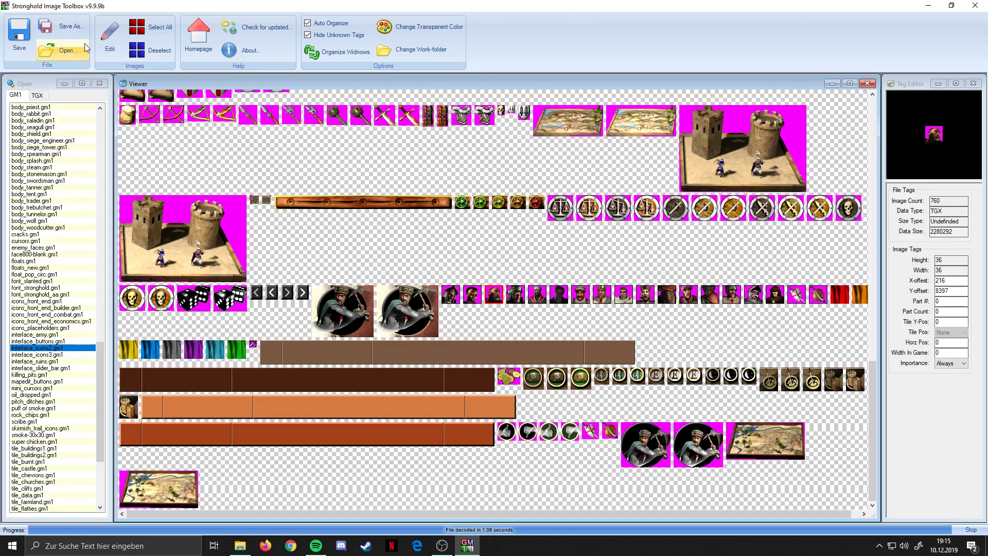
left_click(110, 38)
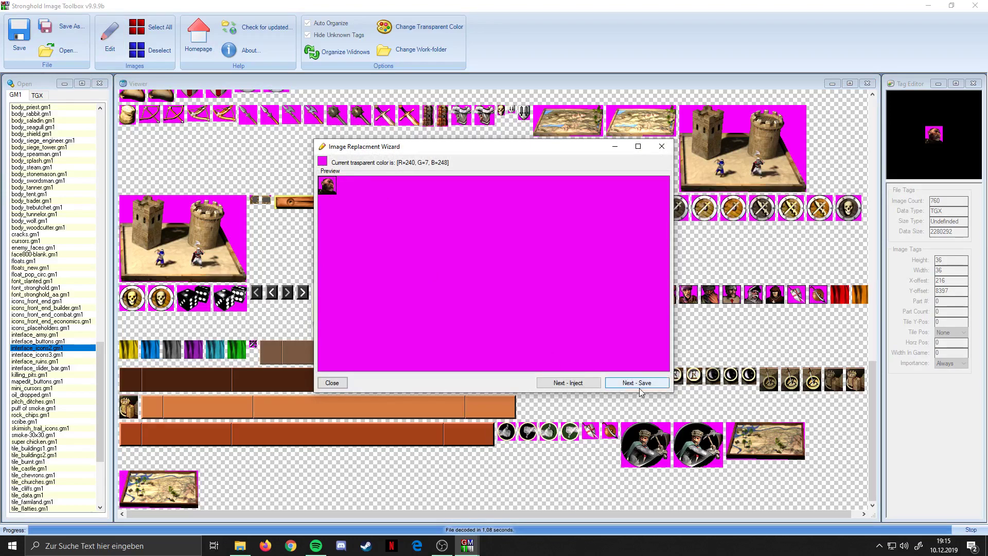
left_click(575, 384)
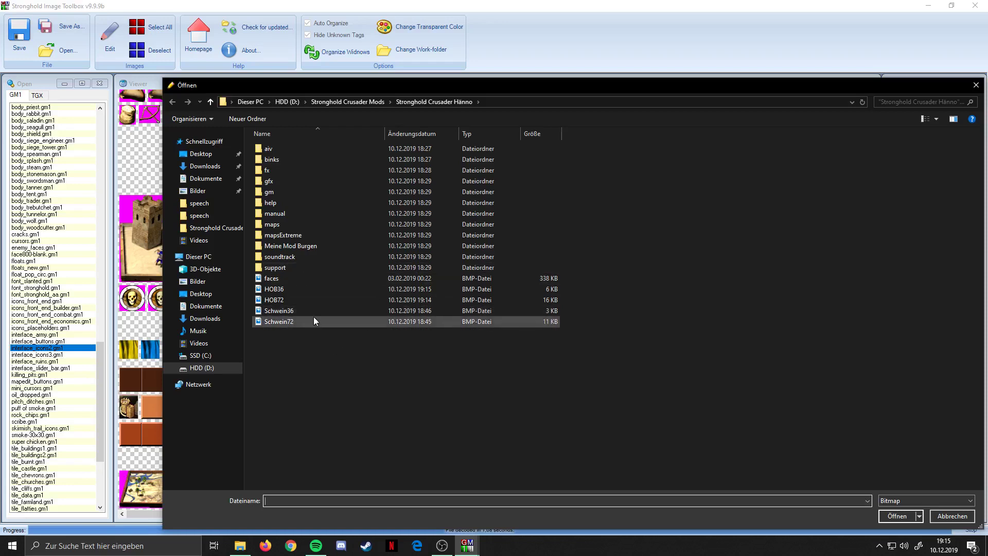
double_click(297, 288)
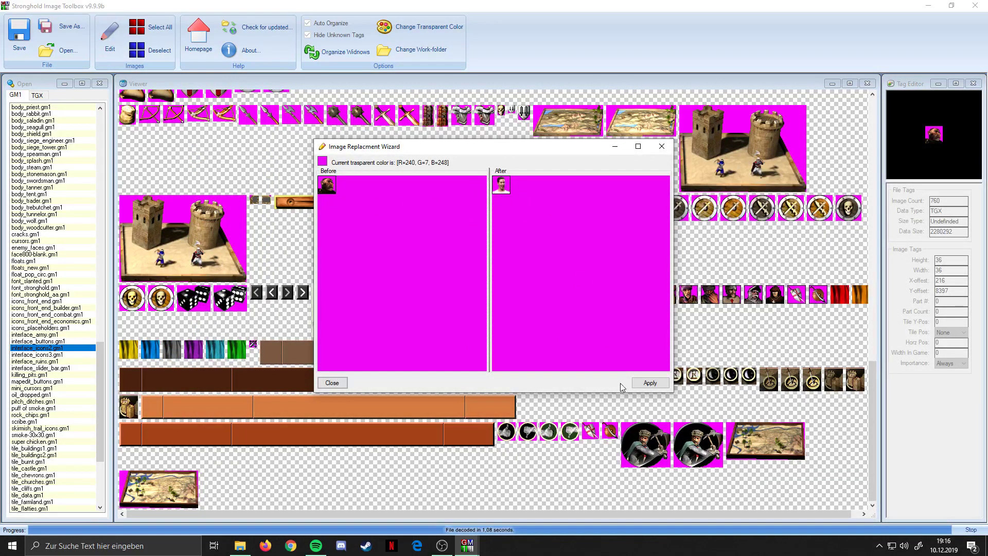
left_click(651, 385)
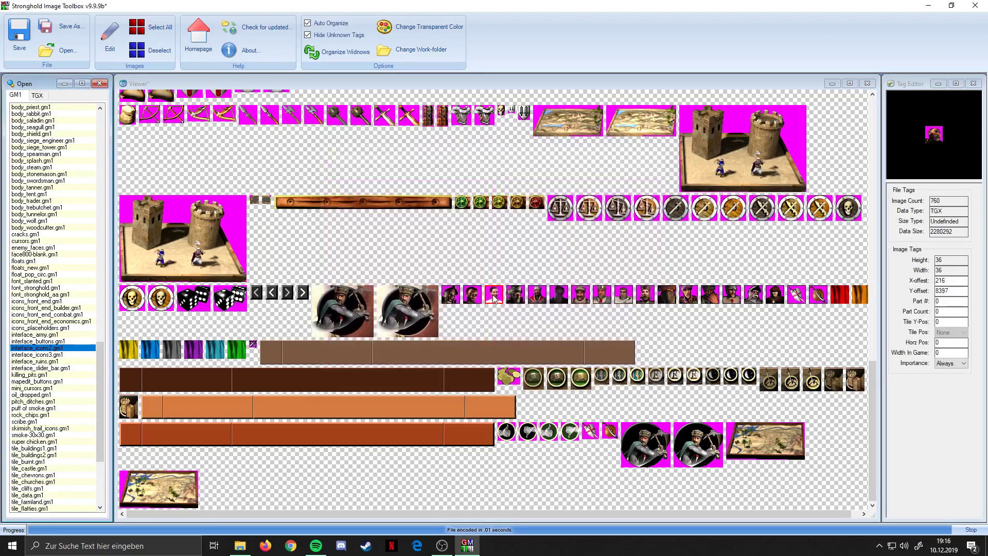
- Replace the large 72 × 72 Schwein portrait with HOB72.bmp, save the edited GM1 file and close the toolbox
scroll(515, 324, "up", 5)
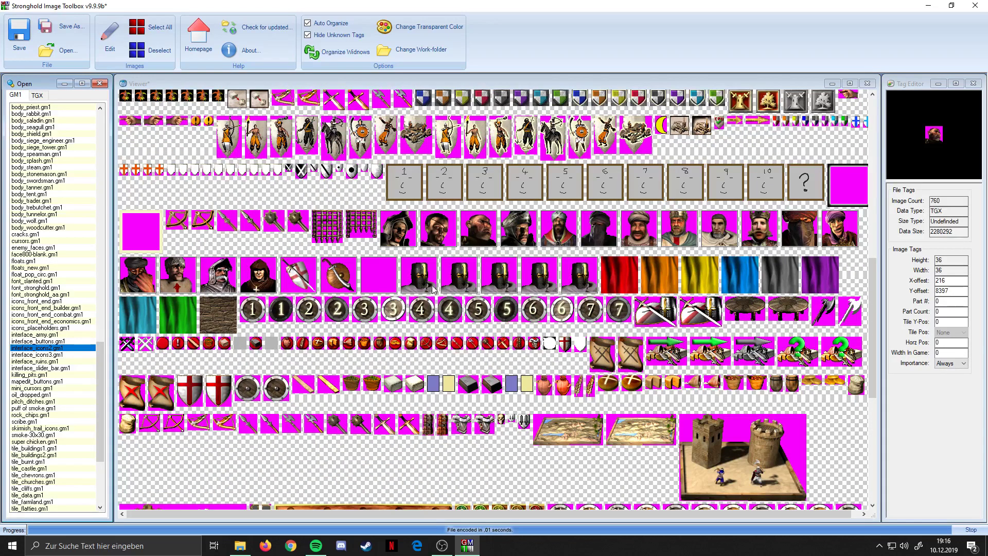
scroll(484, 234, "up", 5)
scroll(517, 335, "down", 4)
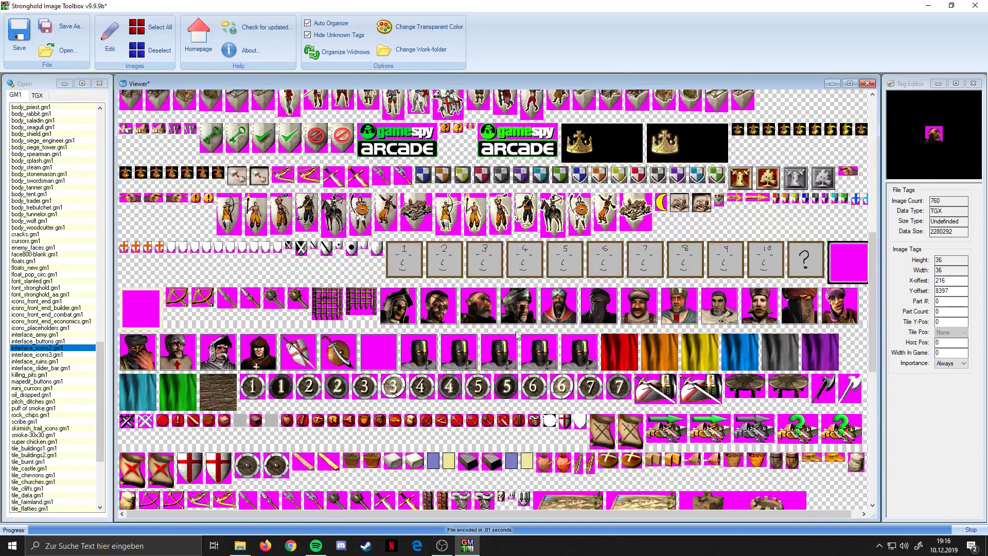
left_click(488, 310)
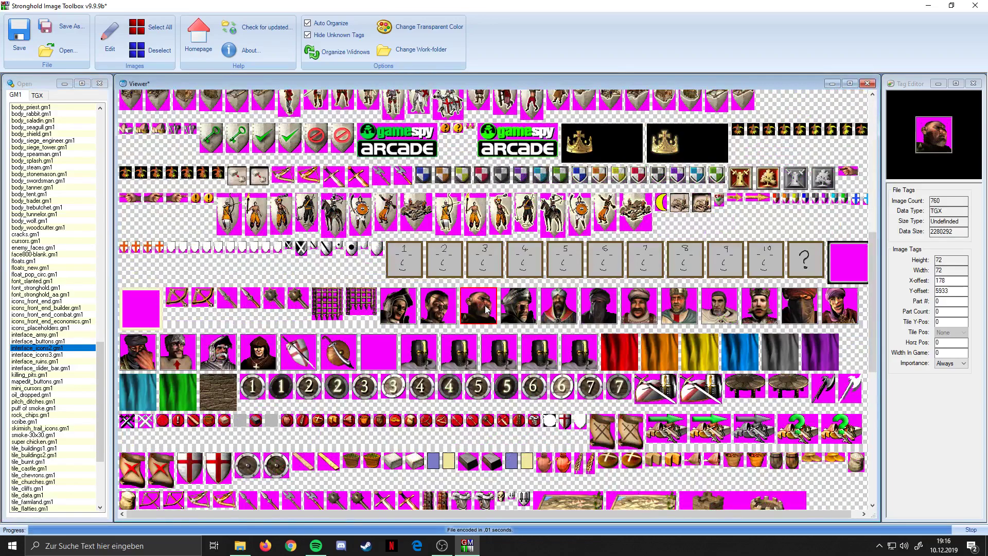
left_click(111, 39)
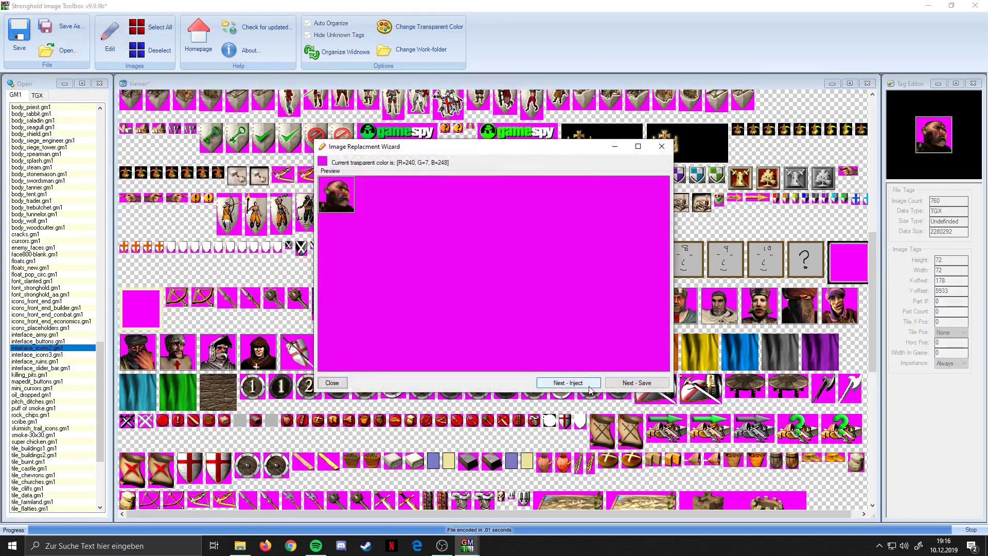
left_click(567, 383)
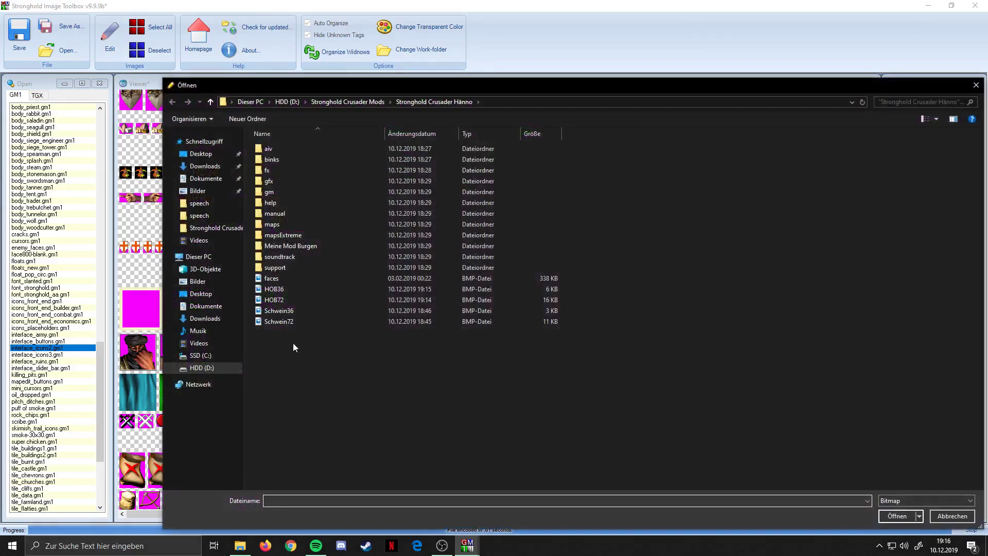
double_click(282, 300)
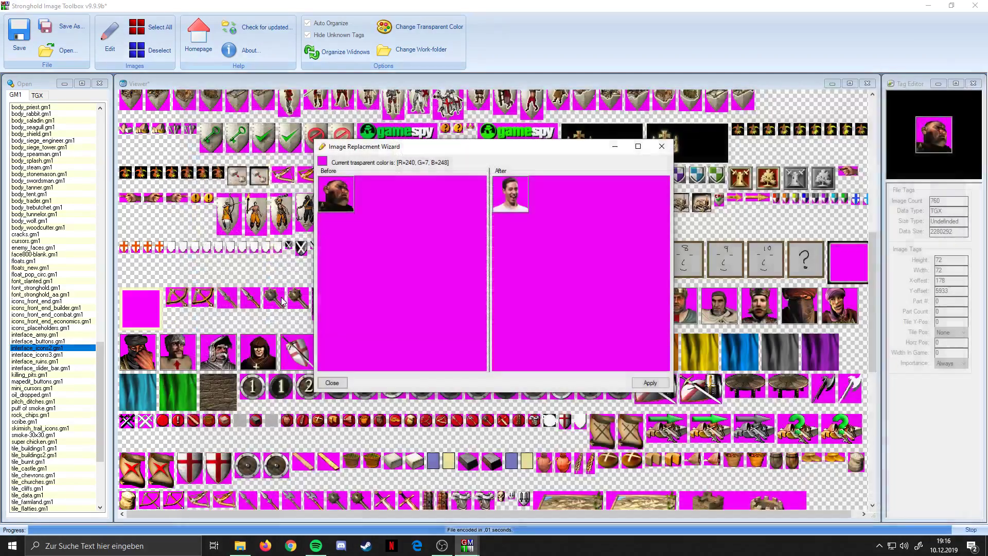
left_click(648, 383)
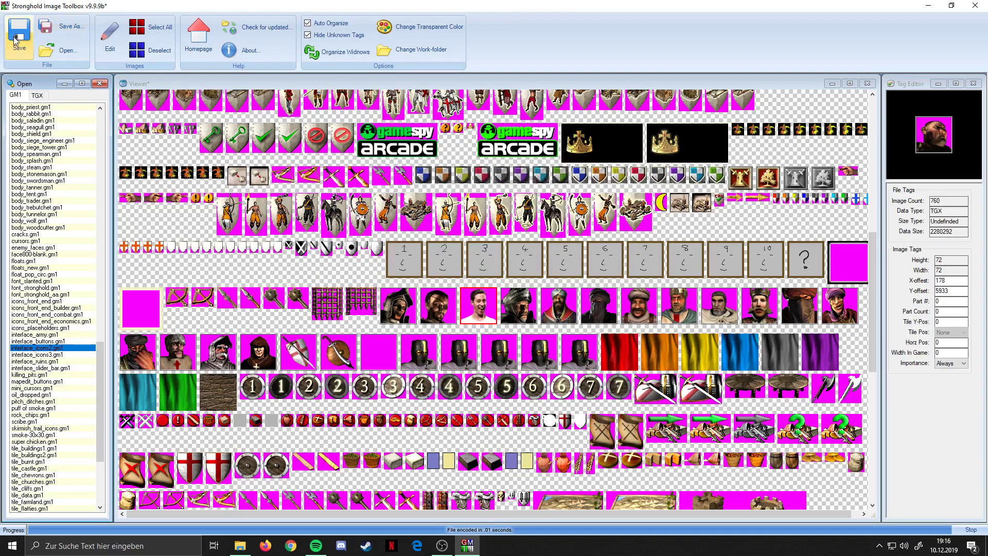
left_click(974, 6)
- Launch Stronghold Crusader from the Stronghold Crusader Hänno folder and examine the Schwein's portrait in the lord selection
scroll(268, 353, "down", 2)
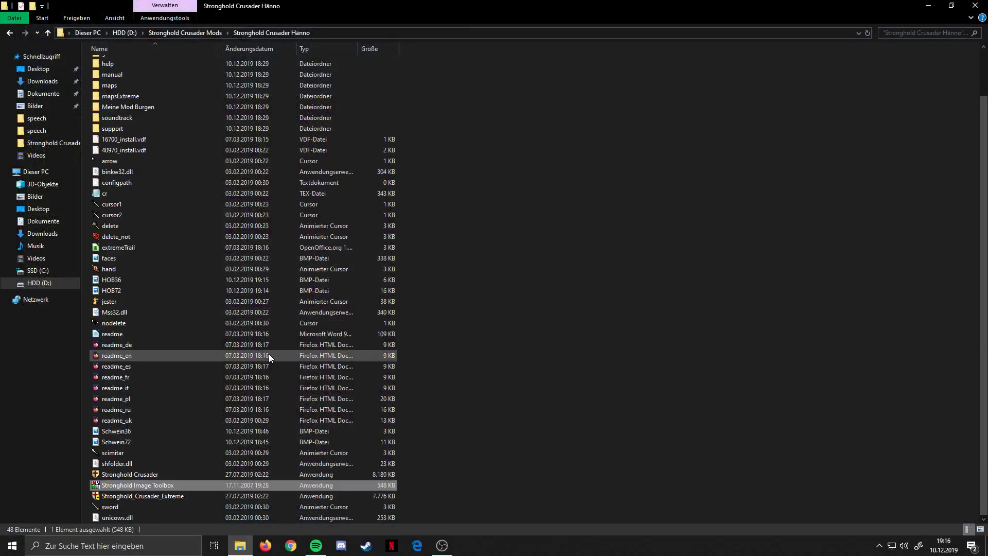
left_click(540, 435)
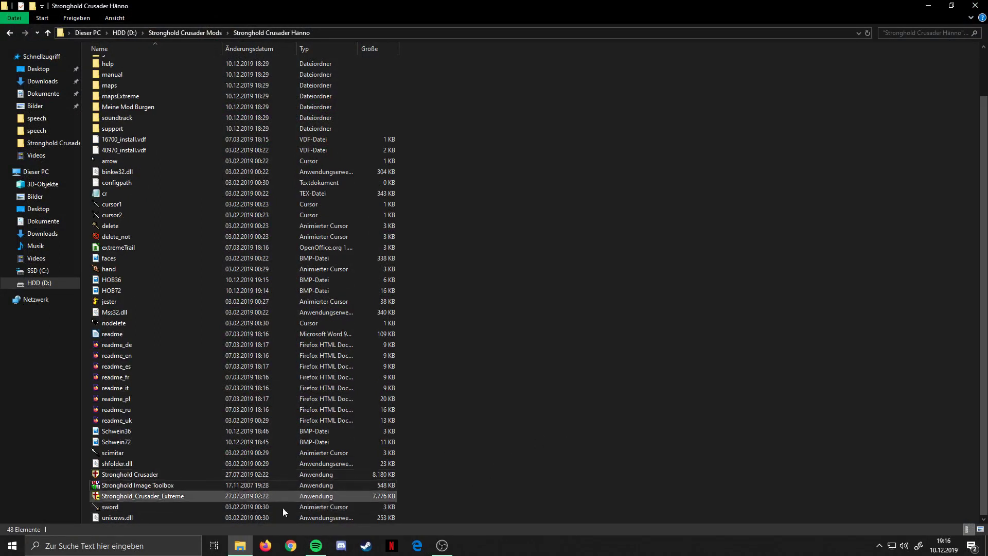
double_click(159, 474)
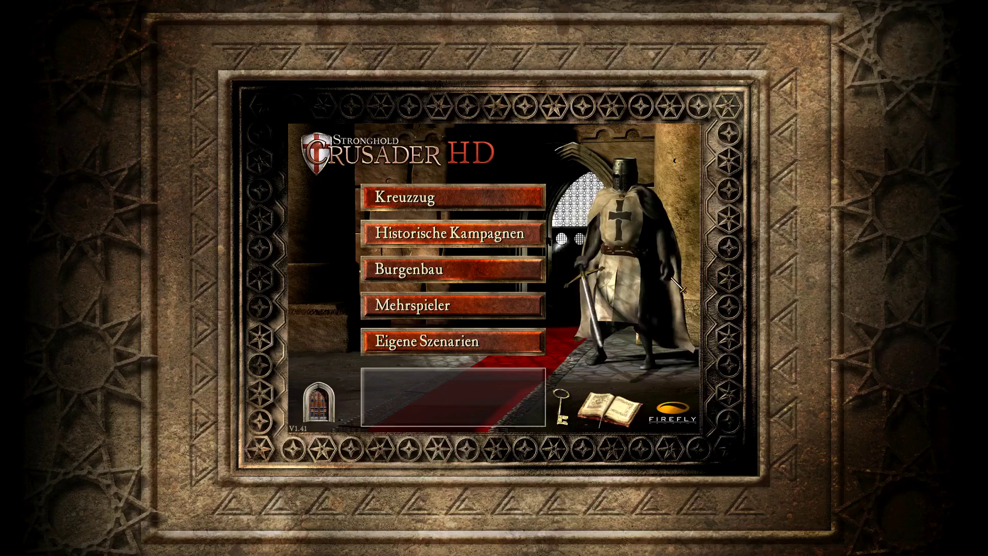
left_click(514, 229)
left_click(514, 229)
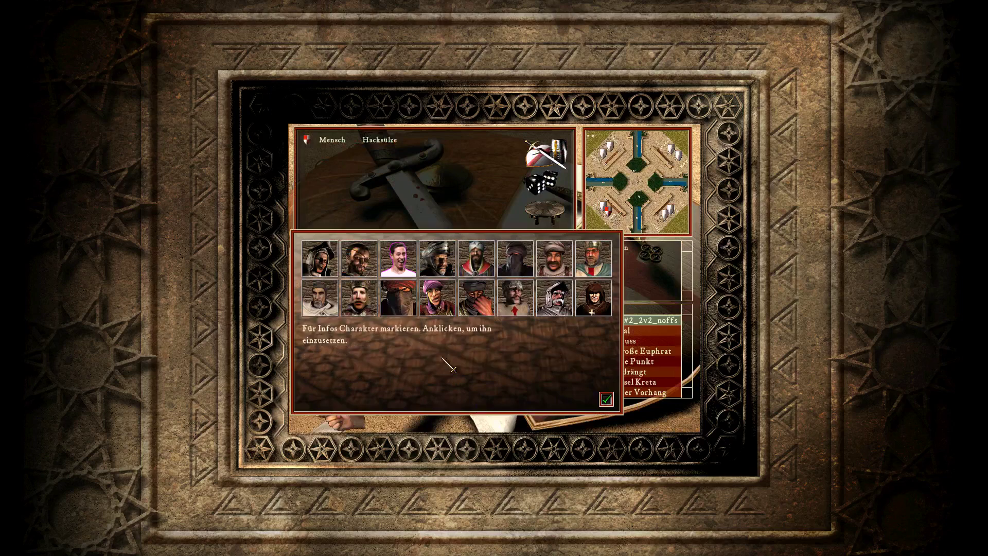
mouse_move(396, 273)
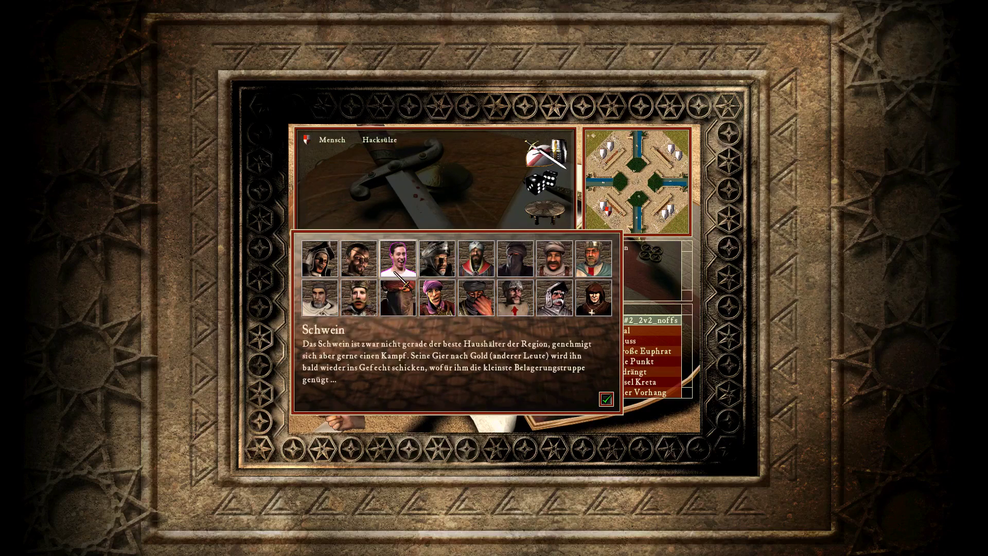